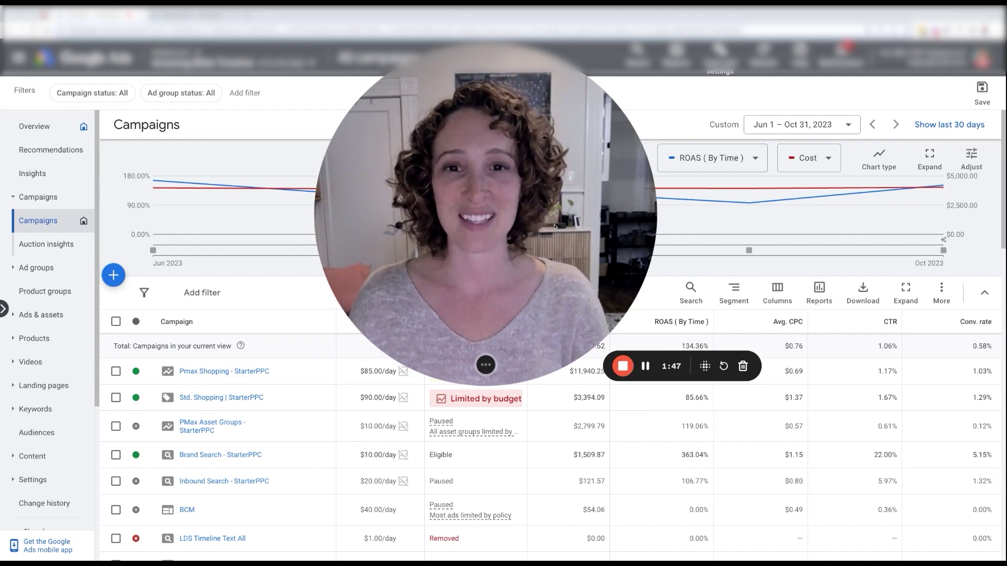
Review the Campaigns report table before changing its date range.
{"action": "left_click", "coordinate": [485, 365]}
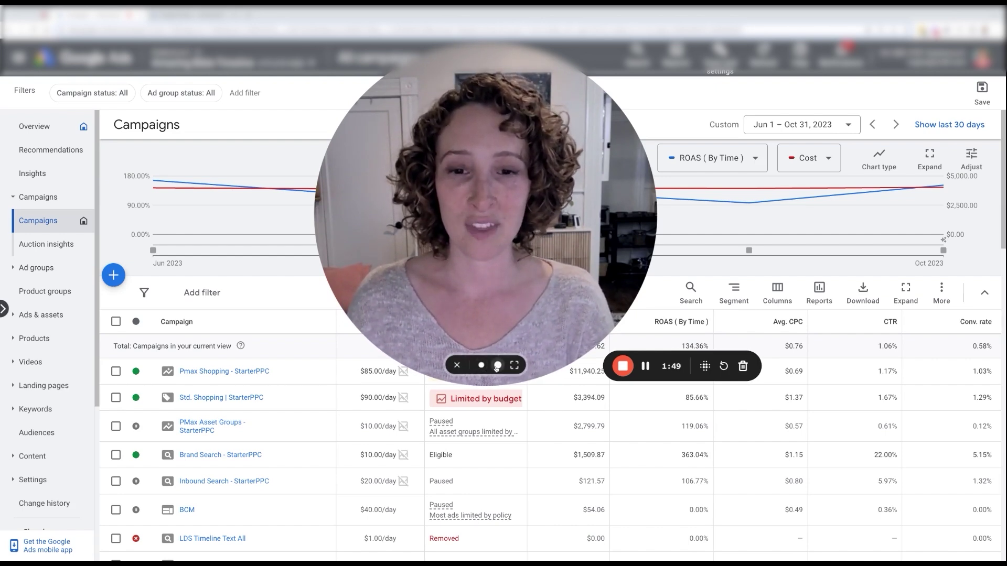
{"action": "left_click", "coordinate": [497, 366]}
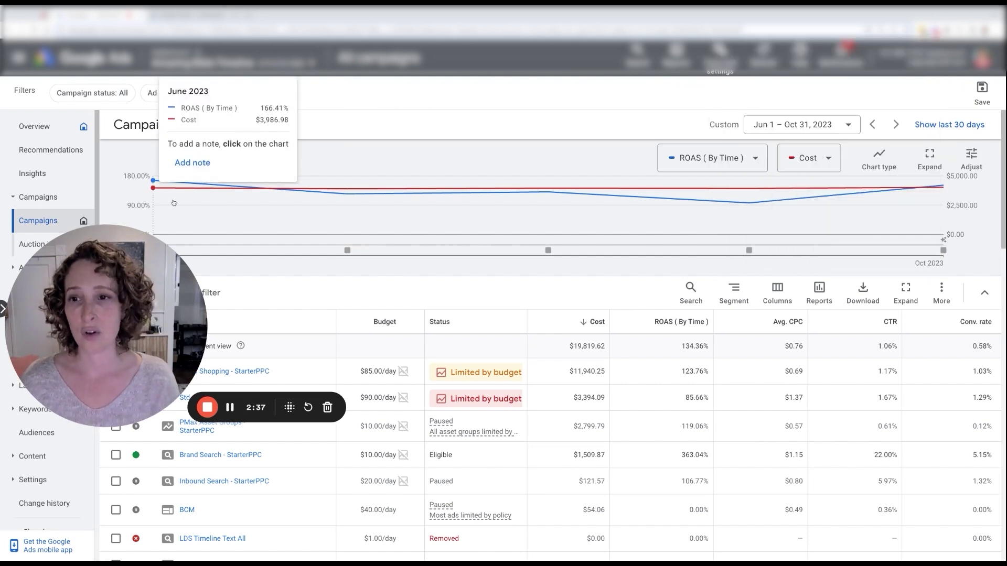
{"action": "mouse_move", "coordinate": [159, 185]}
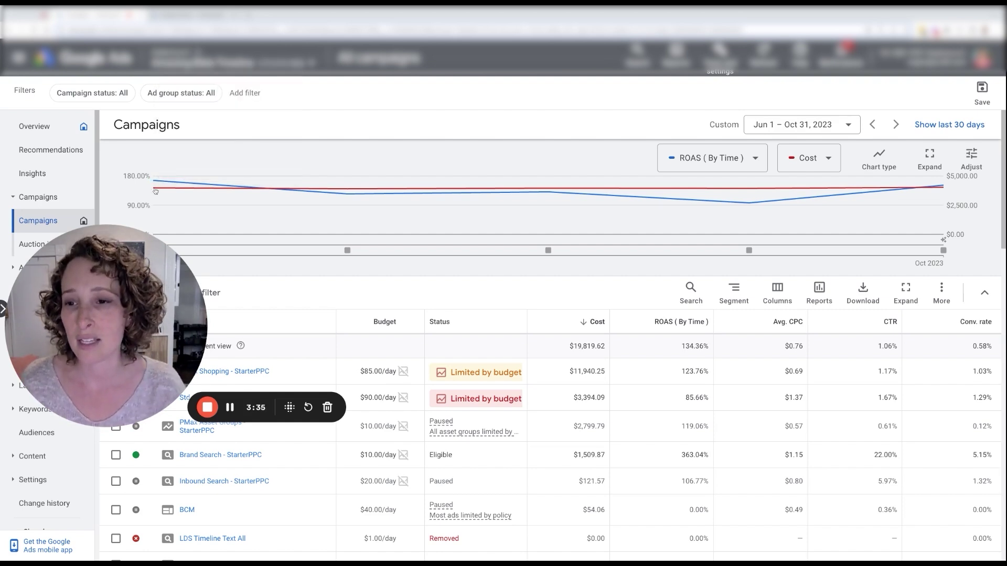
{"action": "mouse_move", "coordinate": [156, 187]}
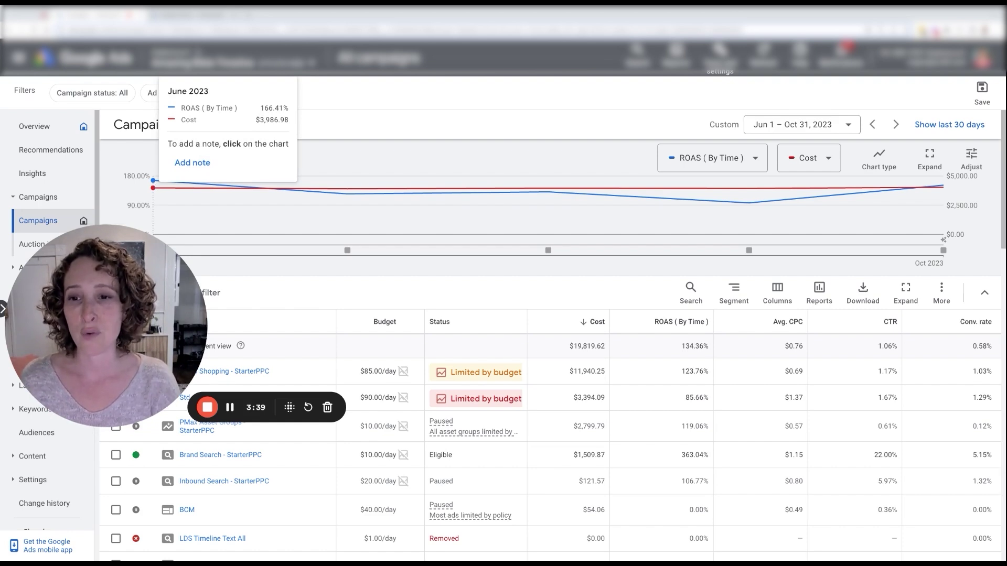
{"action": "mouse_move", "coordinate": [342, 192]}
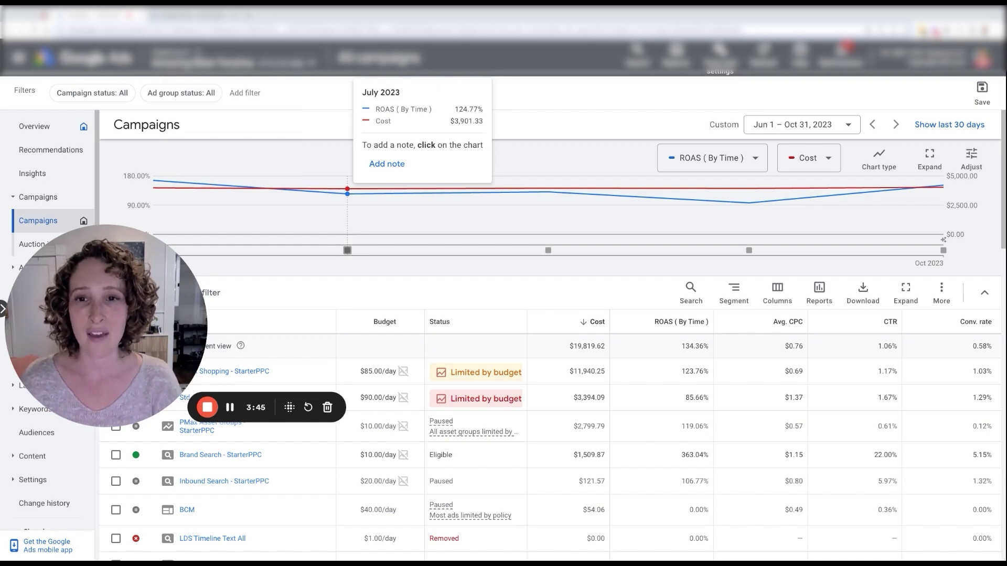
{"action": "mouse_move", "coordinate": [555, 196]}
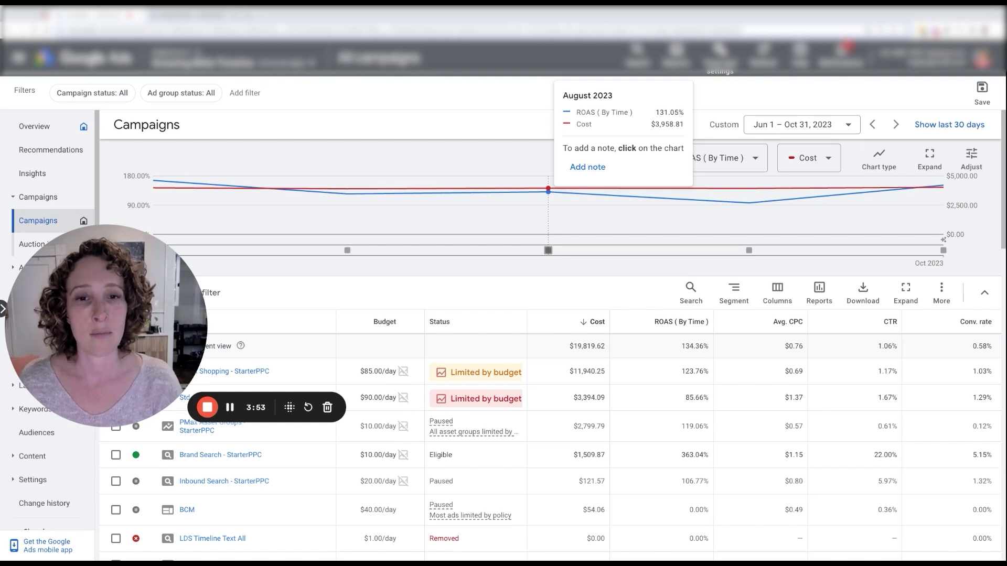
{"action": "mouse_move", "coordinate": [660, 215]}
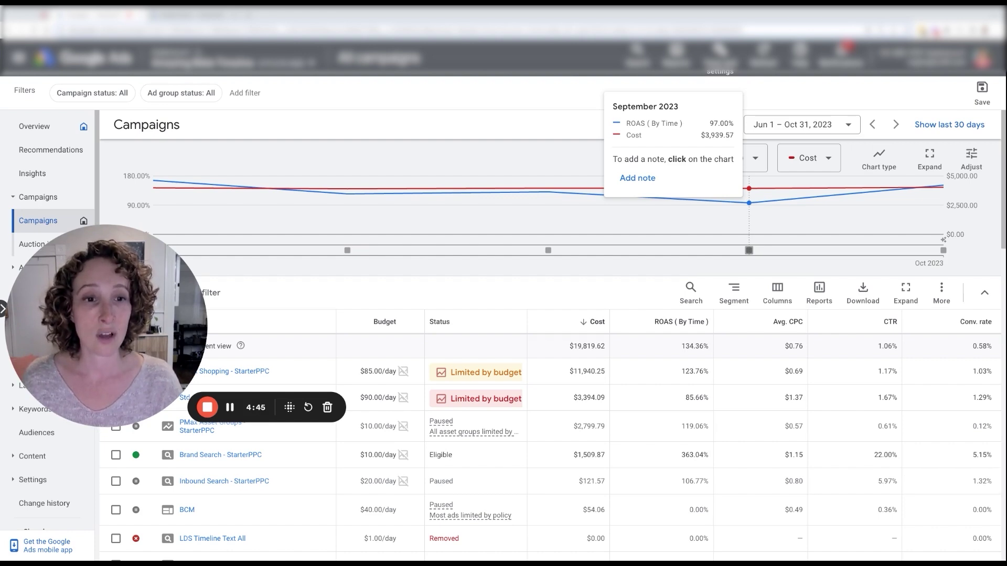
{"action": "mouse_move", "coordinate": [942, 186]}
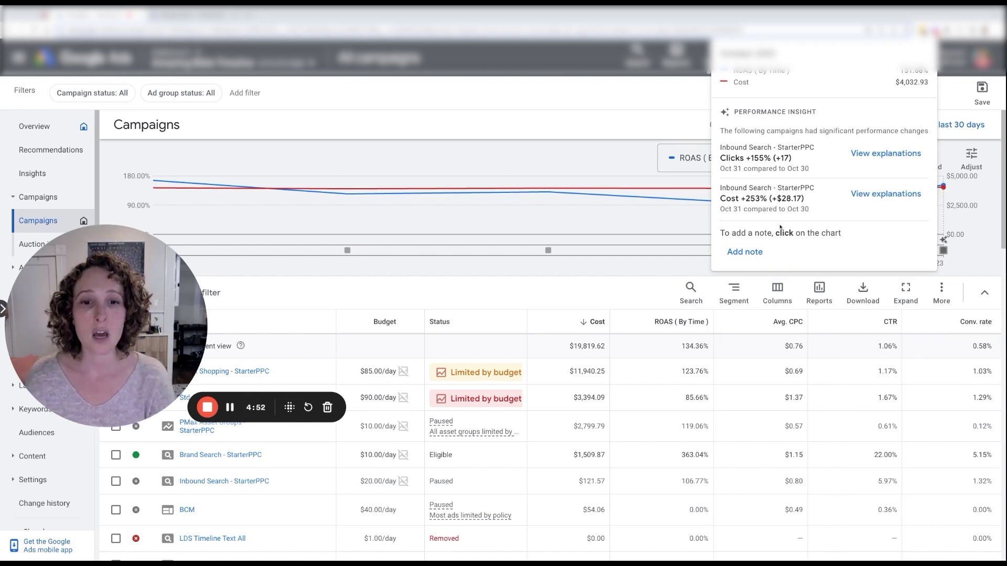
{"action": "mouse_move", "coordinate": [173, 197]}
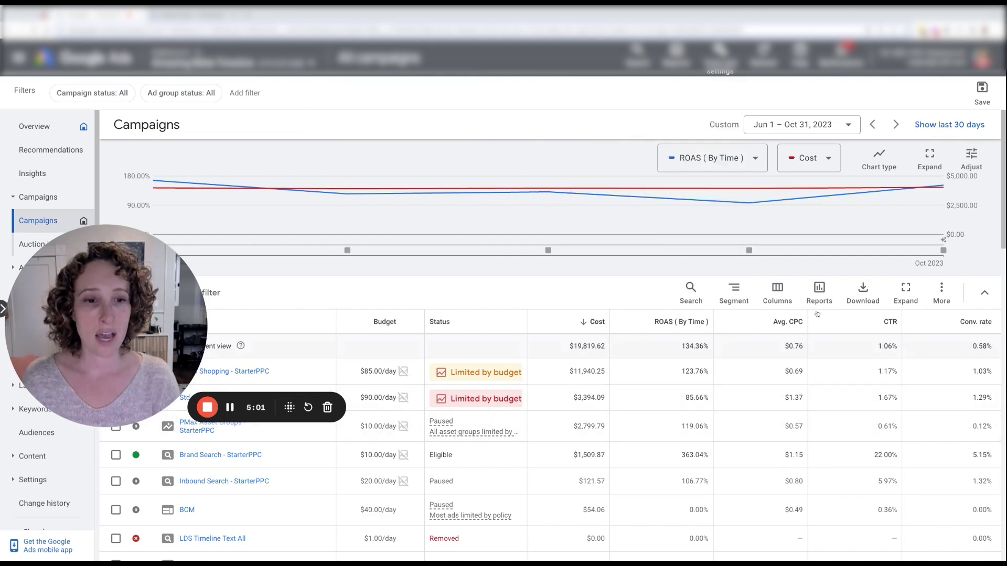
Set the report to Oct 1–31, 2023, compared against the previous period (Aug 31–Sep 30).
{"action": "left_click", "coordinate": [808, 125]}
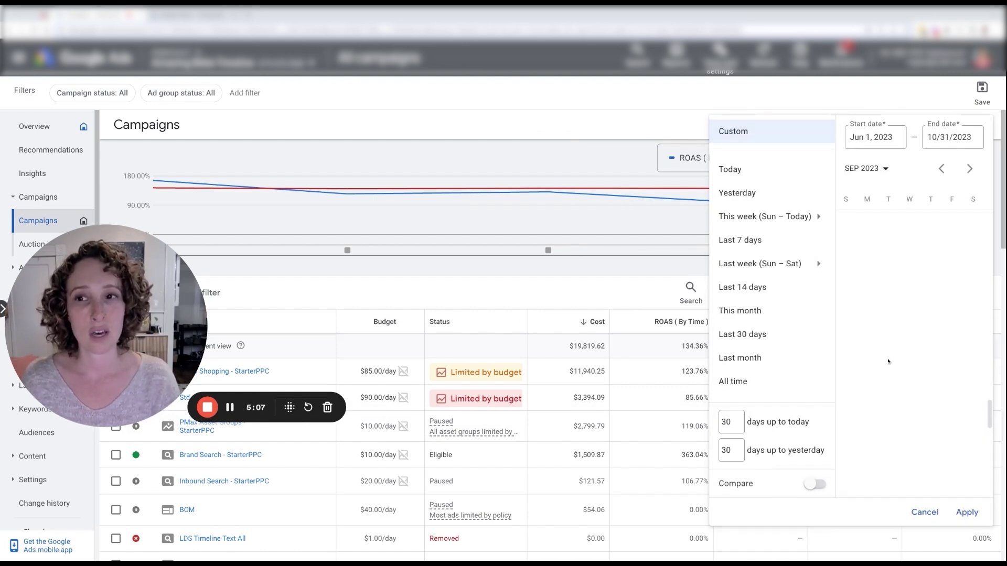
{"action": "scroll", "coordinate": [887, 361], "scroll_direction": "down", "scroll_amount": 10}
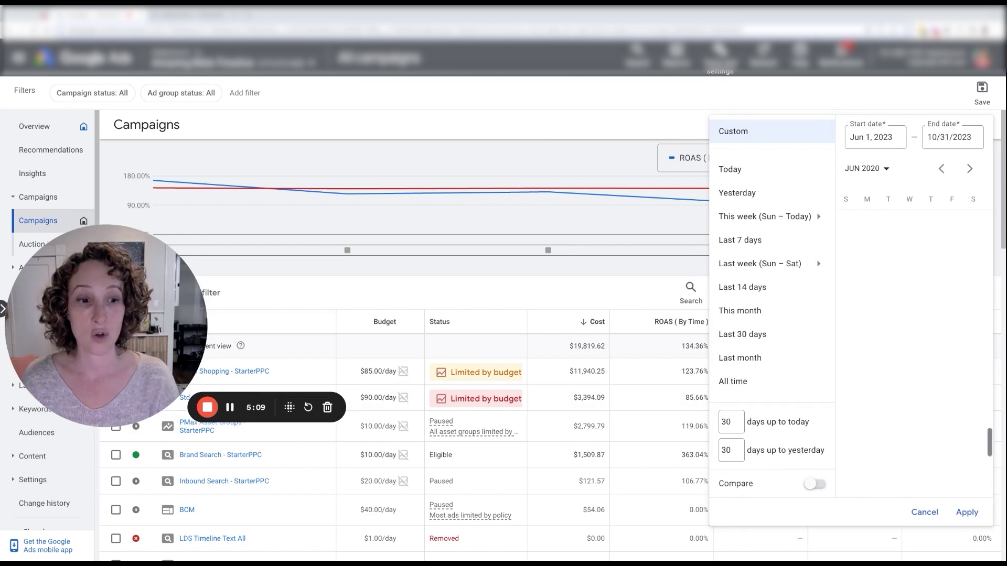
{"action": "scroll", "coordinate": [909, 314], "scroll_direction": "down", "scroll_amount": 10}
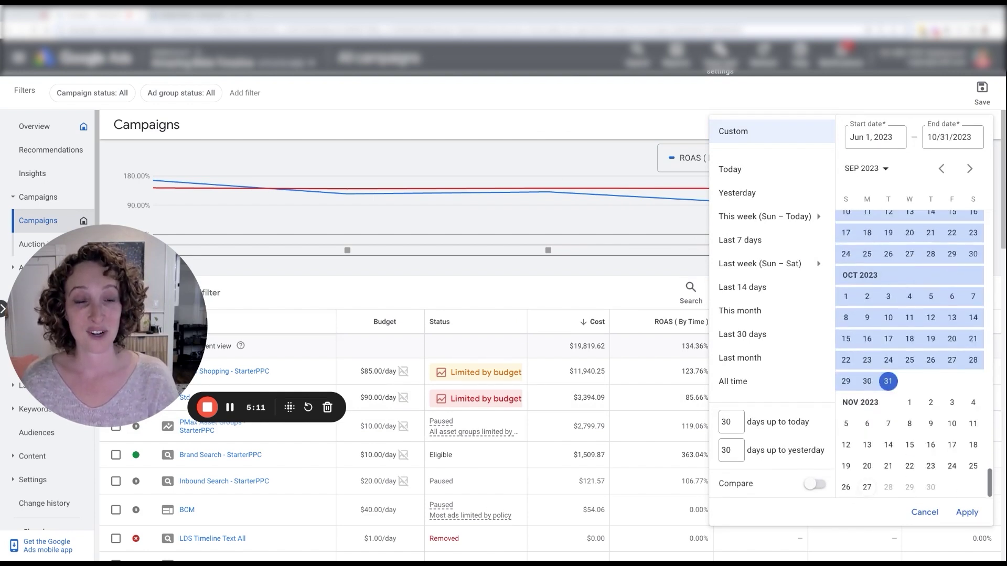
{"action": "scroll", "coordinate": [910, 341], "scroll_direction": "up", "scroll_amount": 2}
{"action": "left_click", "coordinate": [846, 379]}
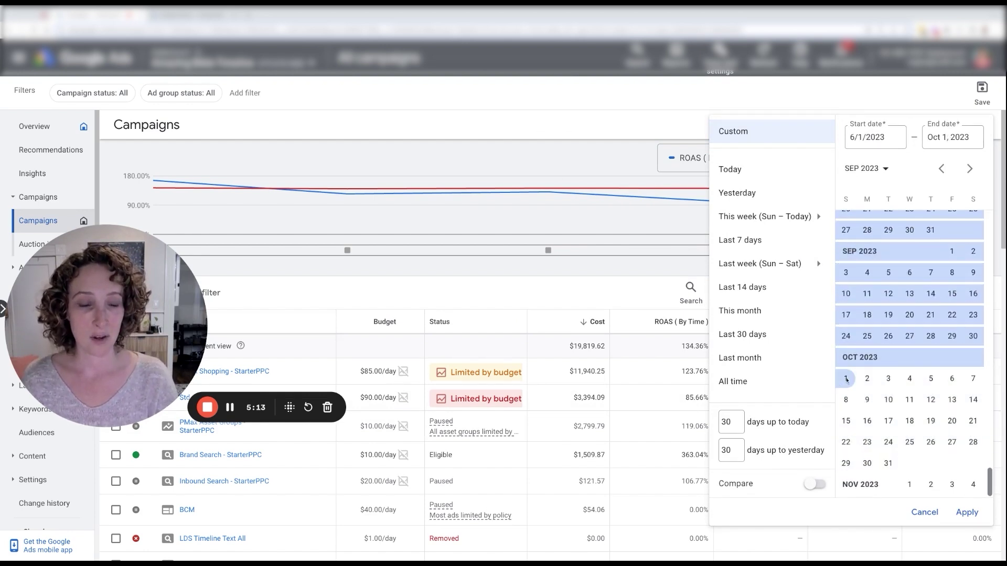
{"action": "left_click", "coordinate": [888, 382]}
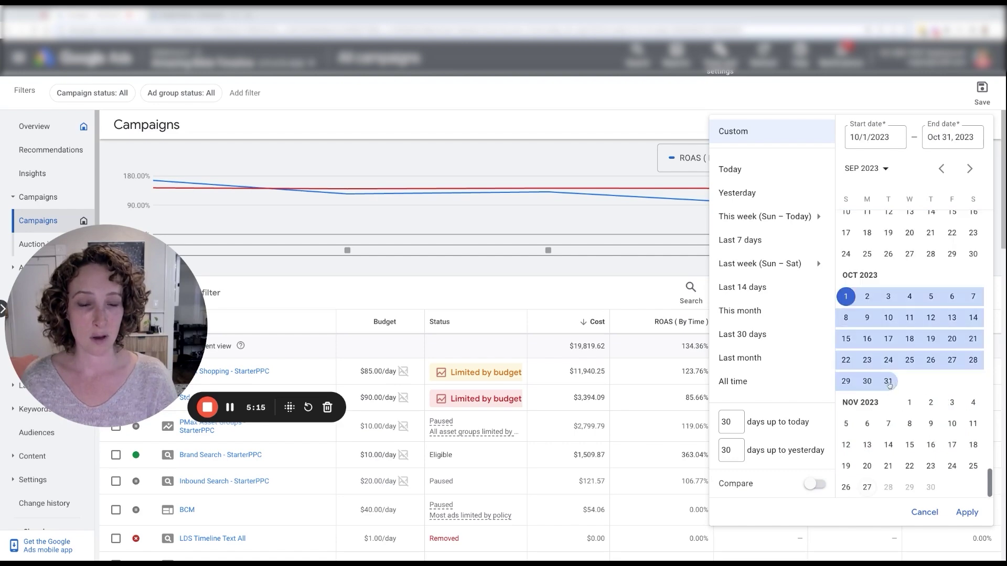
{"action": "left_click", "coordinate": [814, 483]}
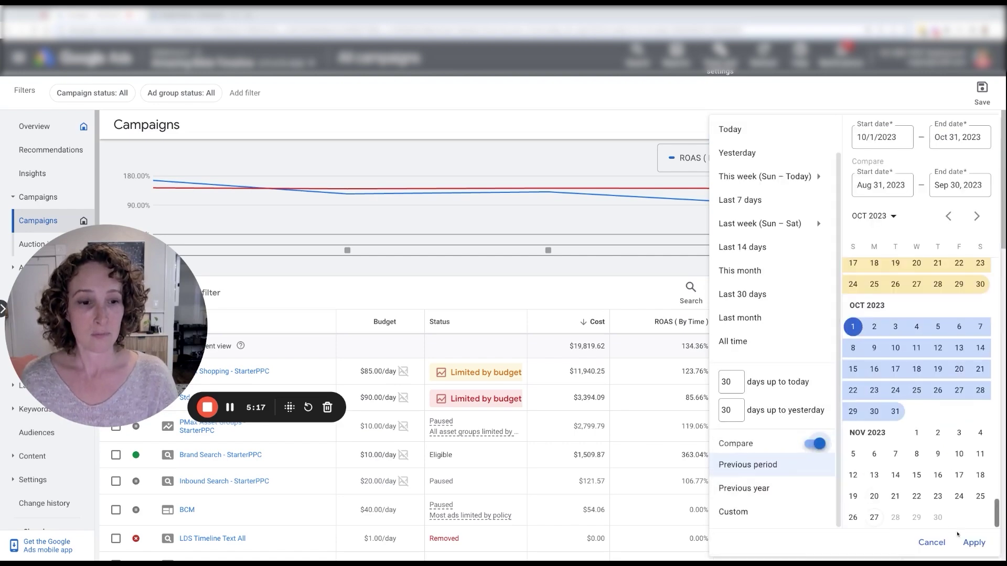
{"action": "left_click", "coordinate": [973, 542]}
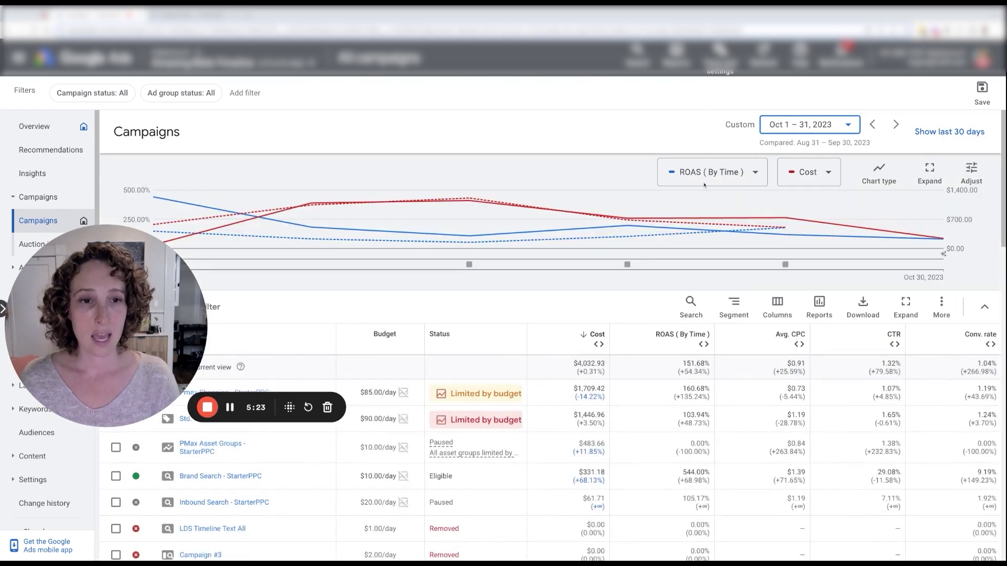
{"action": "scroll", "coordinate": [728, 418], "scroll_direction": "down", "scroll_amount": 6}
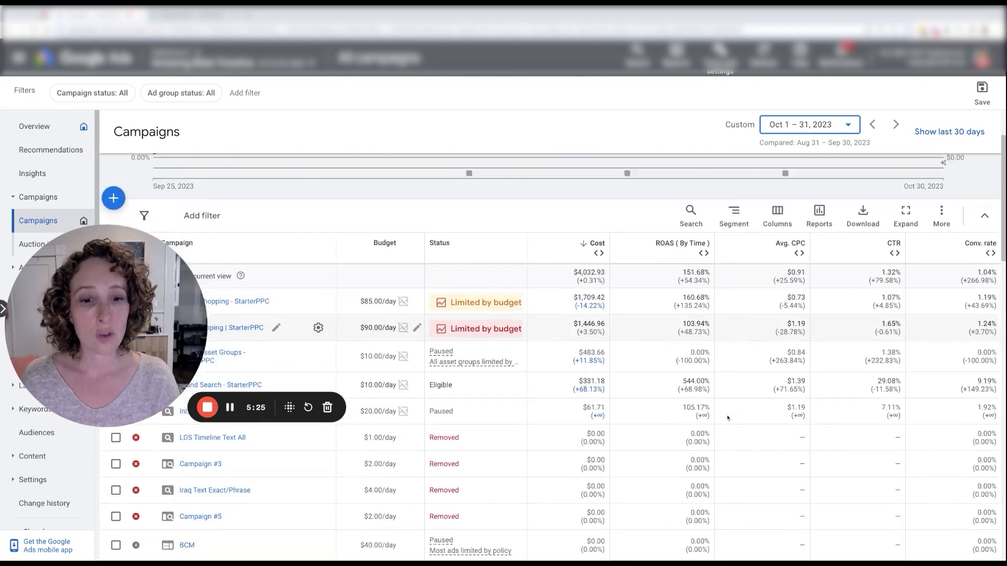
{"action": "scroll", "coordinate": [727, 418], "scroll_direction": "down", "scroll_amount": 10}
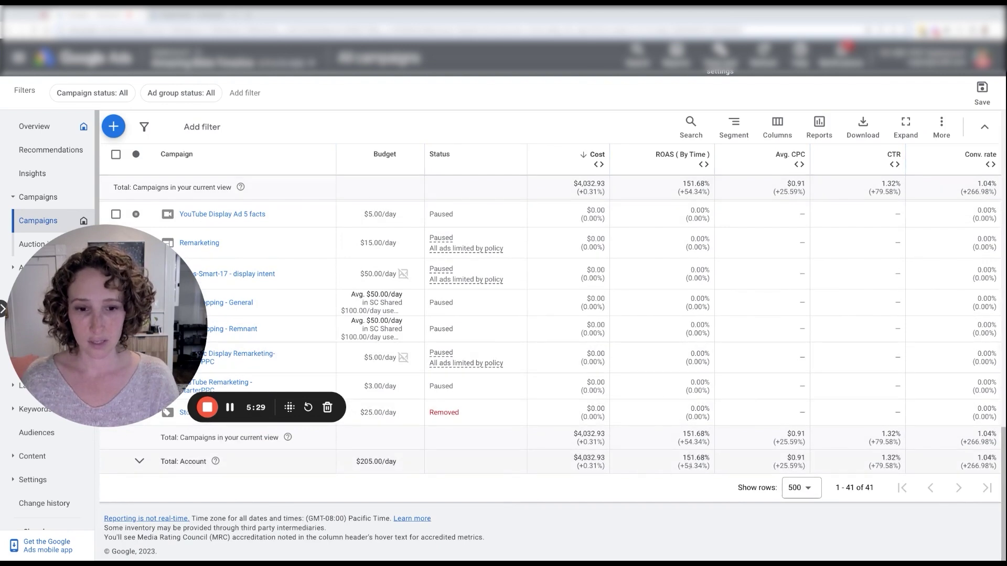
{"action": "double_click", "coordinate": [693, 466]}
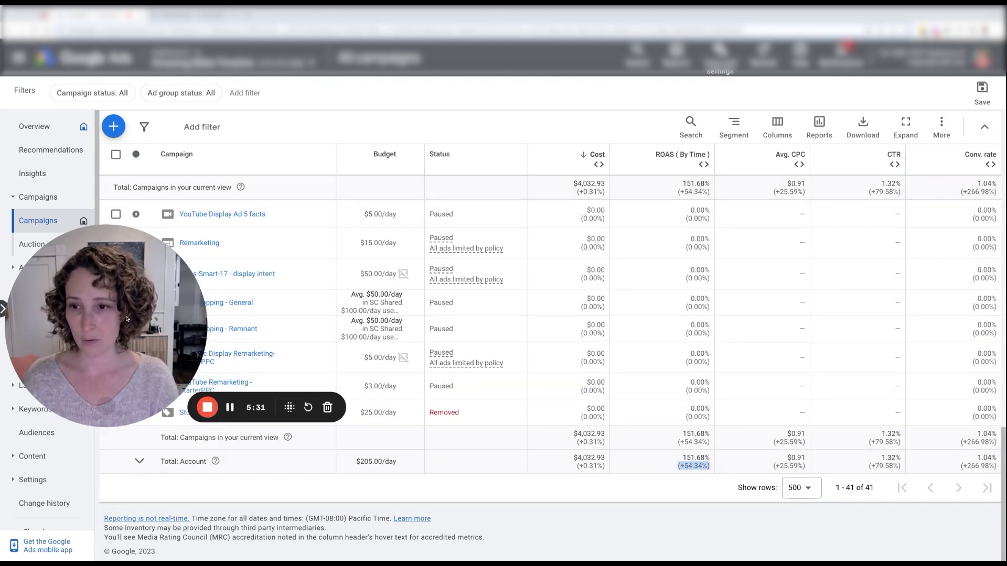
{"action": "left_click_drag", "start_coordinate": [122, 422], "coordinate": [124, 299]}
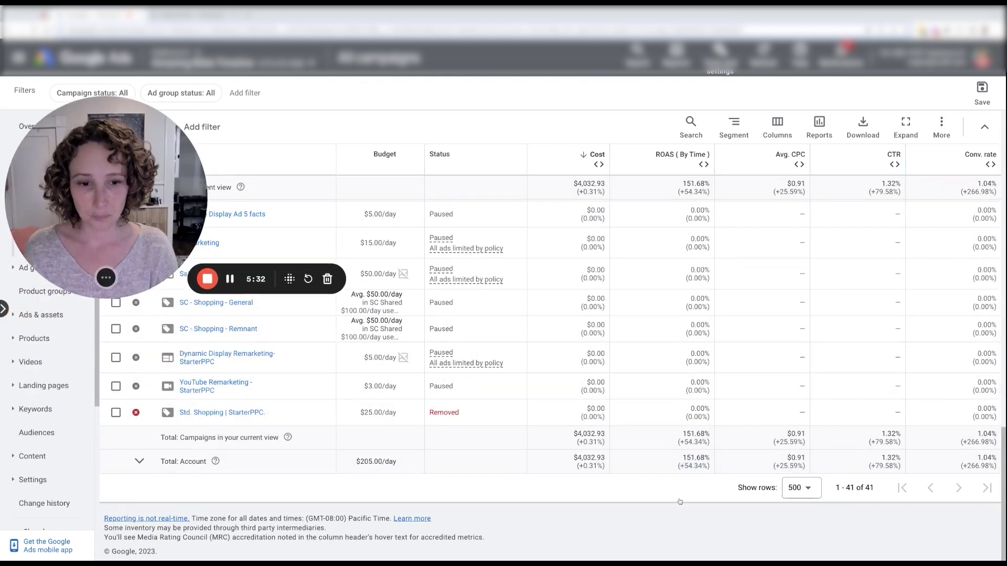
{"action": "double_click", "coordinate": [693, 465]}
{"action": "triple_click", "coordinate": [693, 466]}
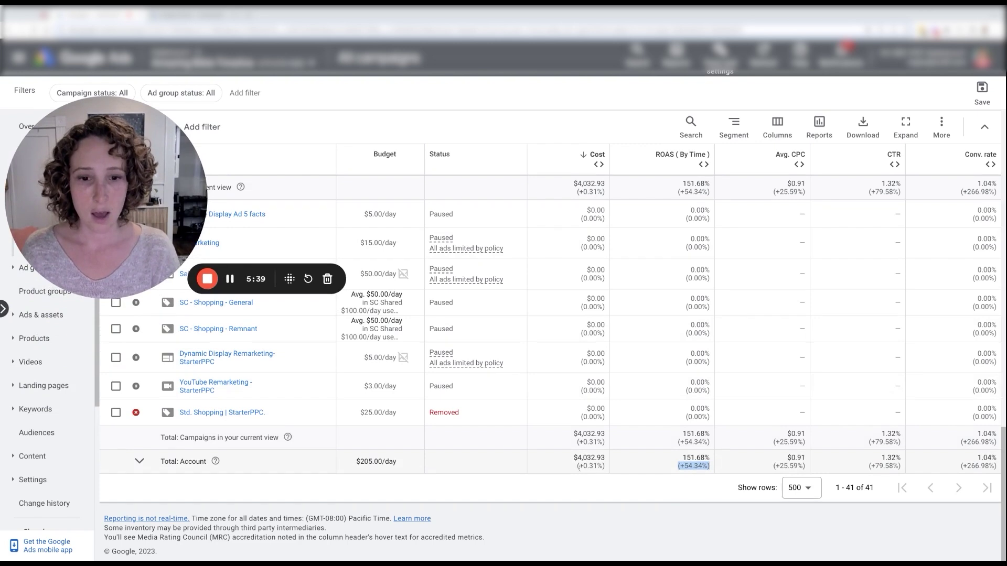
{"action": "left_click", "coordinate": [585, 467]}
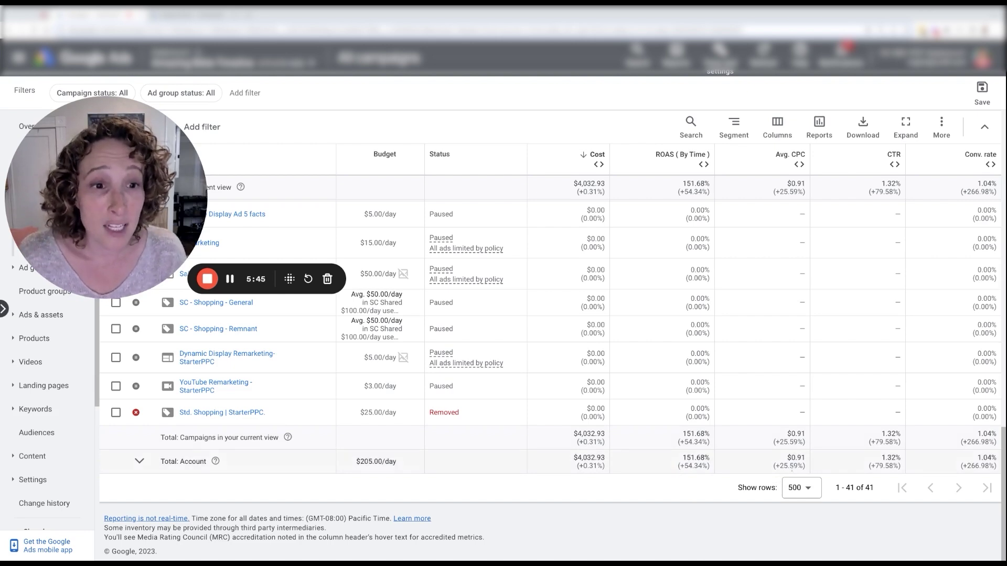
{"action": "triple_click", "coordinate": [790, 466]}
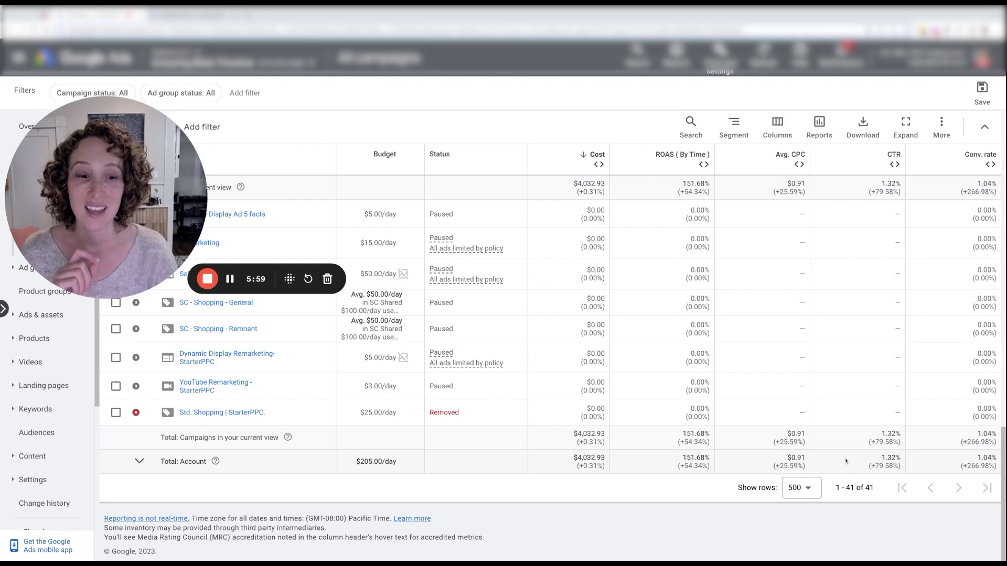
{"action": "triple_click", "coordinate": [883, 466]}
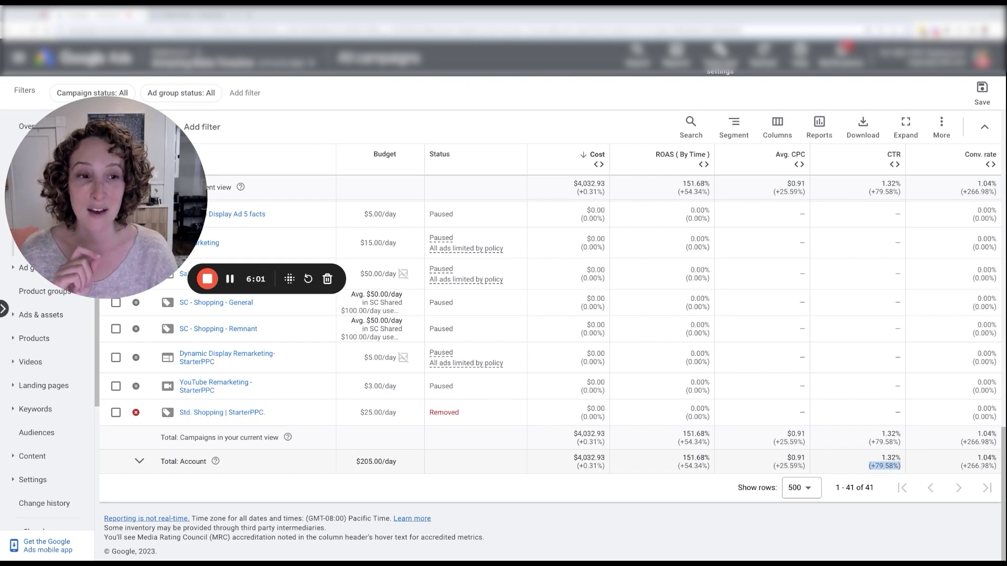
{"action": "triple_click", "coordinate": [979, 466]}
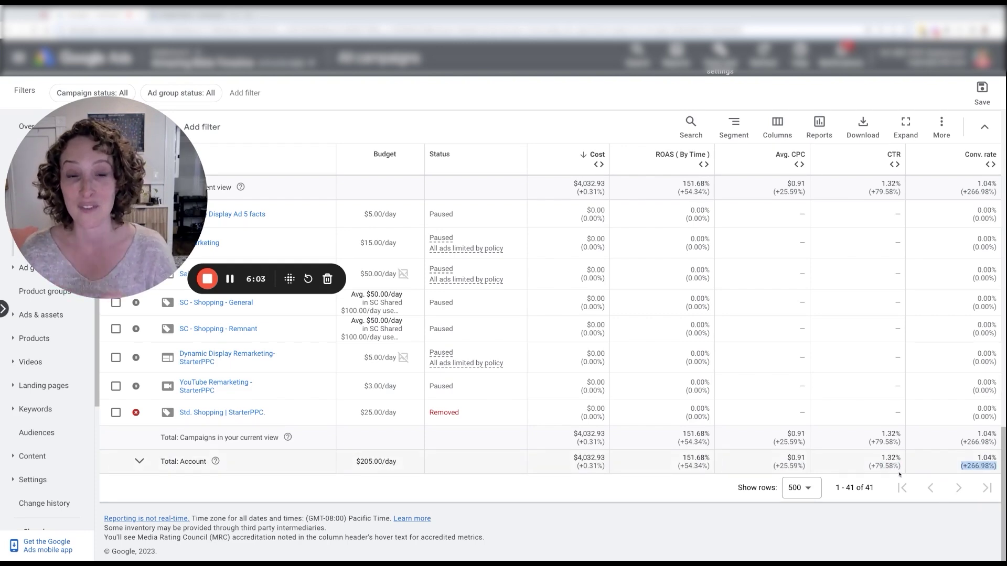
{"action": "left_click", "coordinate": [779, 474]}
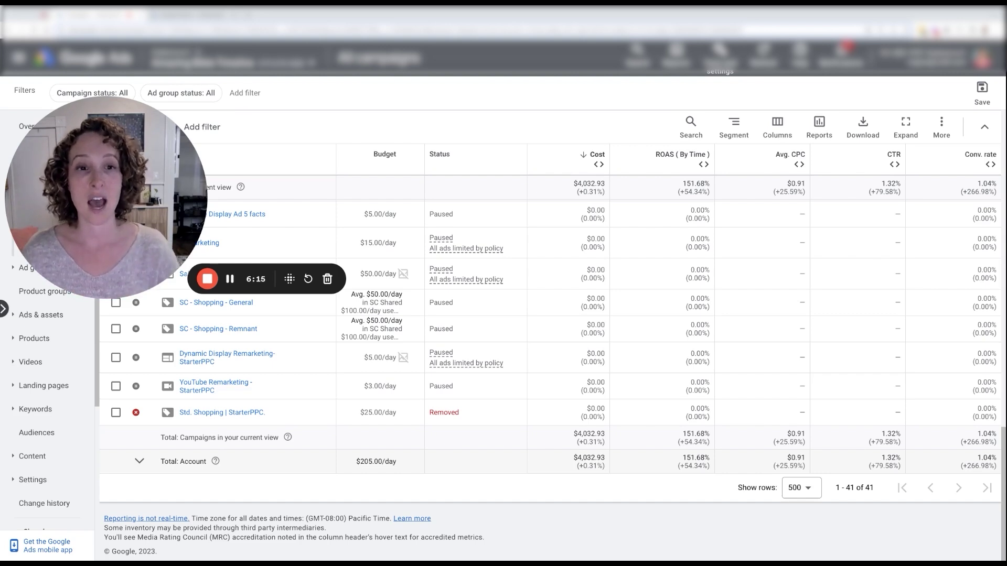
{"action": "left_click_drag", "start_coordinate": [961, 466], "coordinate": [996, 466]}
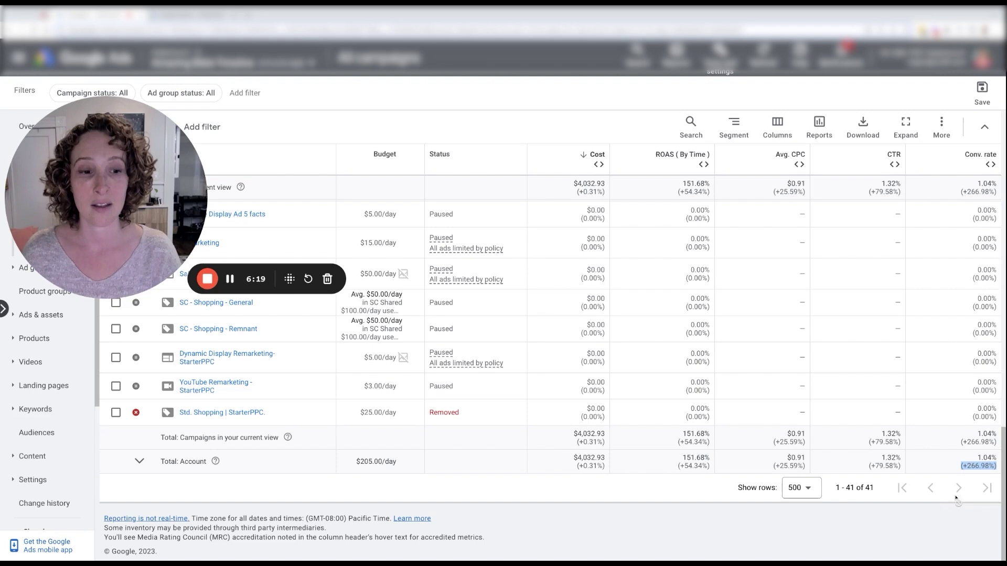
{"action": "left_click", "coordinate": [869, 461]}
{"action": "left_click_drag", "start_coordinate": [870, 461], "coordinate": [874, 457]}
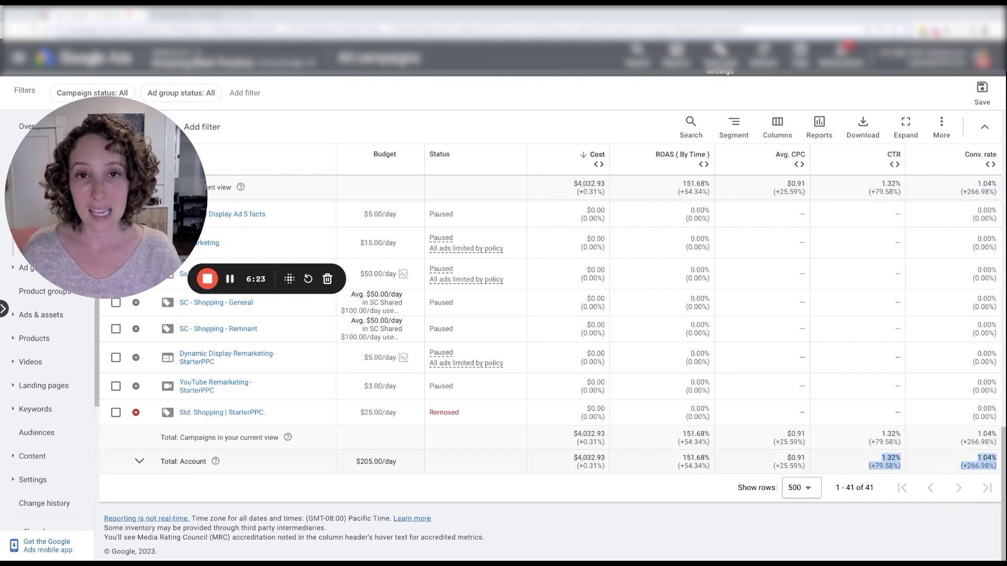
{"action": "triple_click", "coordinate": [777, 461]}
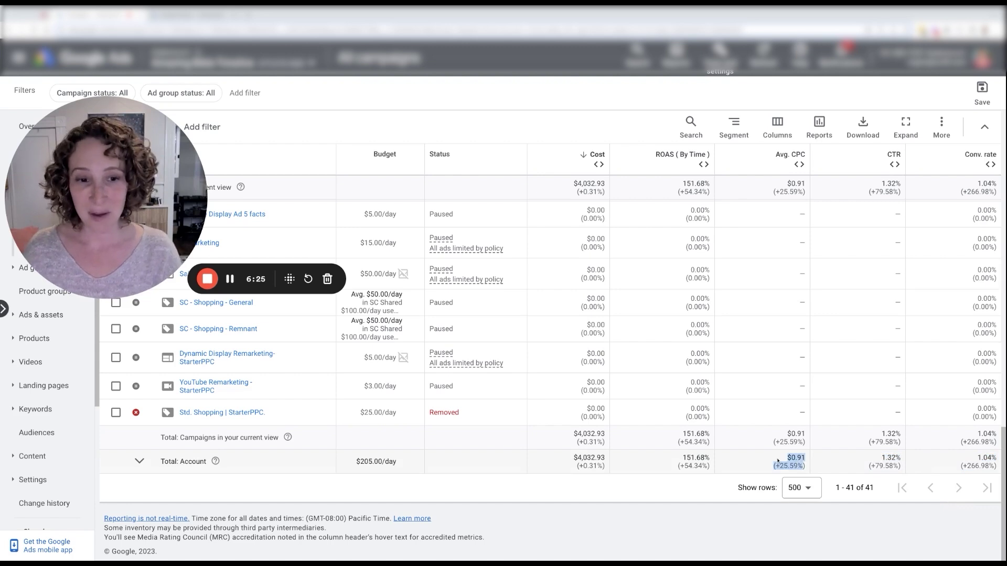
{"action": "left_click", "coordinate": [807, 467]}
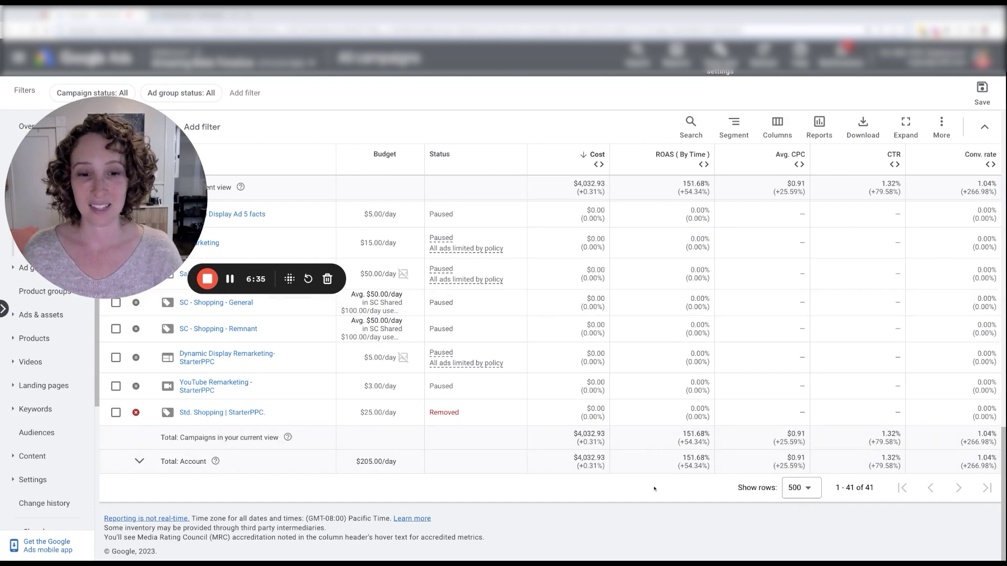
{"action": "scroll", "coordinate": [683, 465], "scroll_direction": "up", "scroll_amount": 5}
{"action": "scroll", "coordinate": [683, 465], "scroll_direction": "up", "scroll_amount": 3}
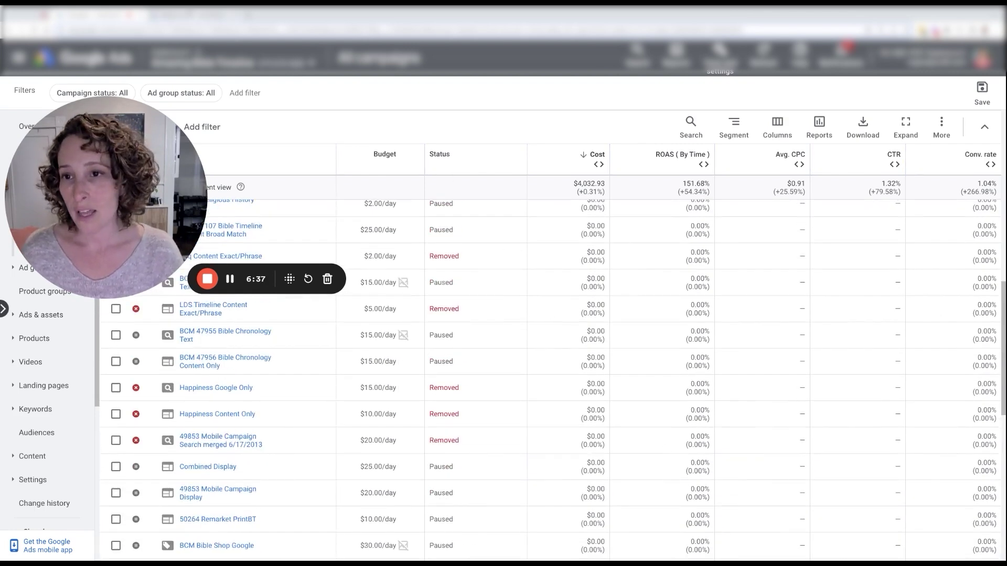
Open Change history and scroll through its 255 keyword changes for Jun 1 – Aug 31, 2023.
{"action": "left_click", "coordinate": [44, 502]}
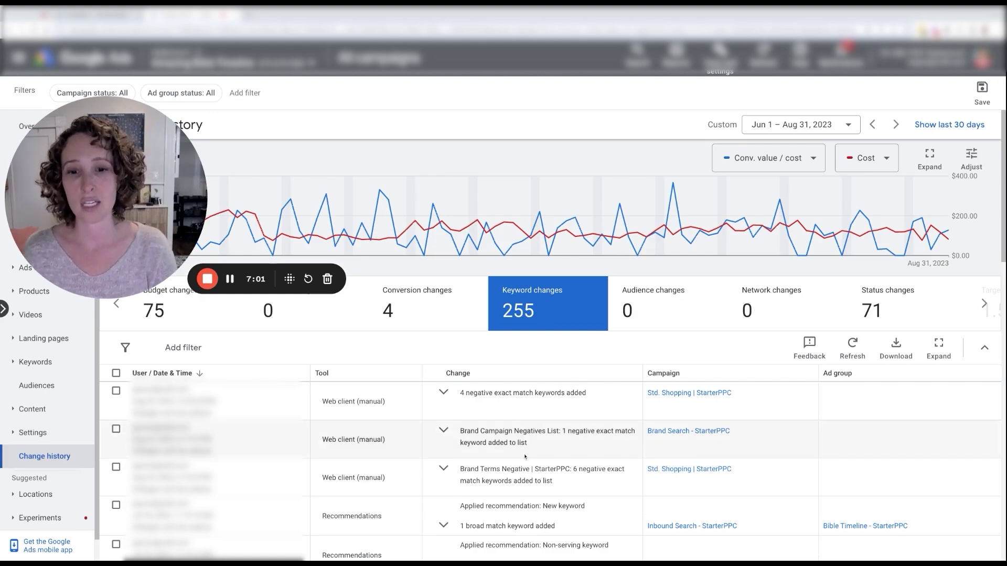
{"action": "scroll", "coordinate": [525, 457], "scroll_direction": "down", "scroll_amount": 6}
{"action": "scroll", "coordinate": [525, 457], "scroll_direction": "down", "scroll_amount": 10}
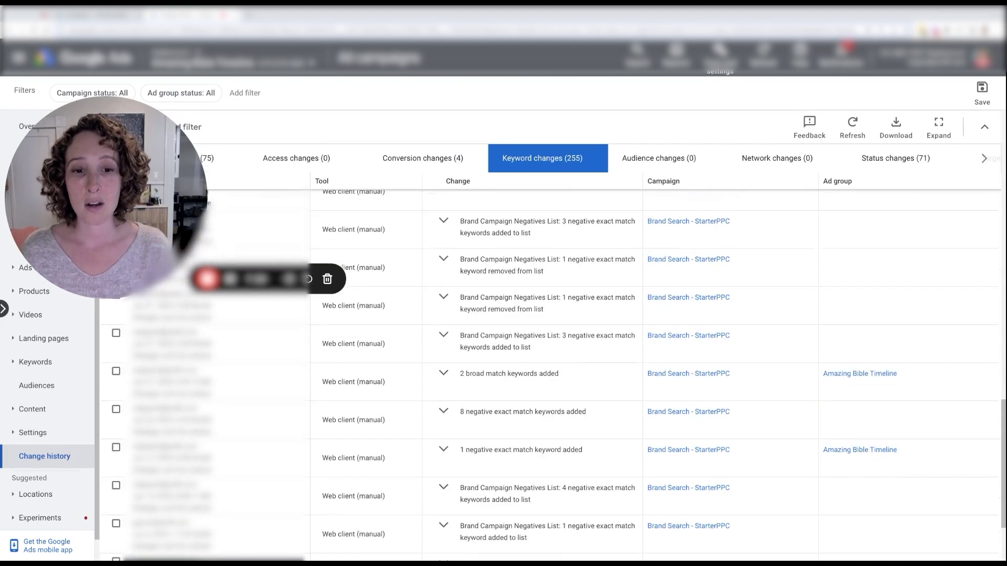
{"action": "scroll", "coordinate": [605, 196], "scroll_direction": "up", "scroll_amount": 15}
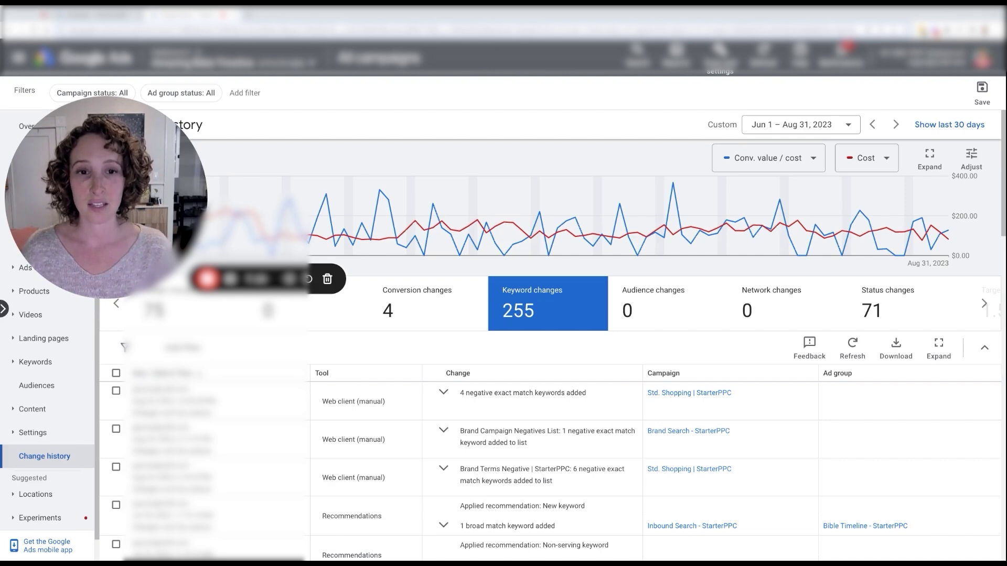
Open the change history's custom date range picker, starting the range at Sep 1, 2023.
{"action": "left_click", "coordinate": [778, 129]}
{"action": "scroll", "coordinate": [886, 351], "scroll_direction": "down", "scroll_amount": 1}
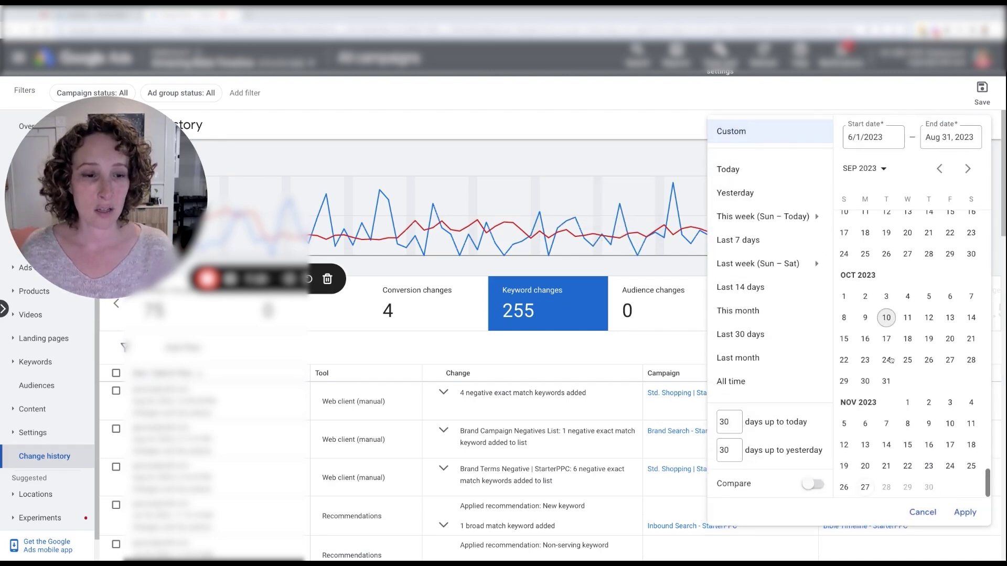
{"action": "scroll", "coordinate": [892, 355], "scroll_direction": "up", "scroll_amount": 4}
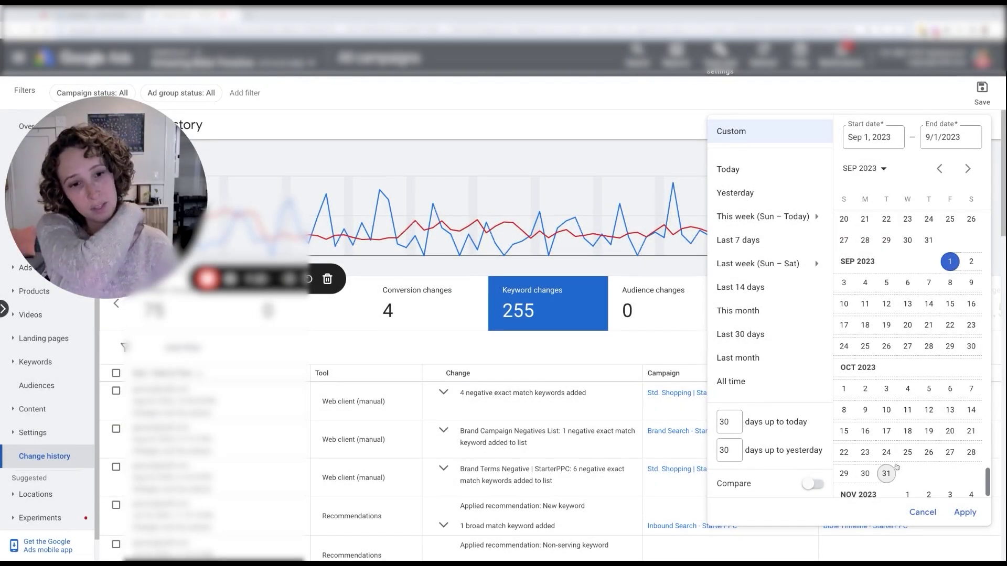
End the change history range on Oct 15, 2023 and look through the 1.3K keyword changes.
{"action": "left_click", "coordinate": [844, 431]}
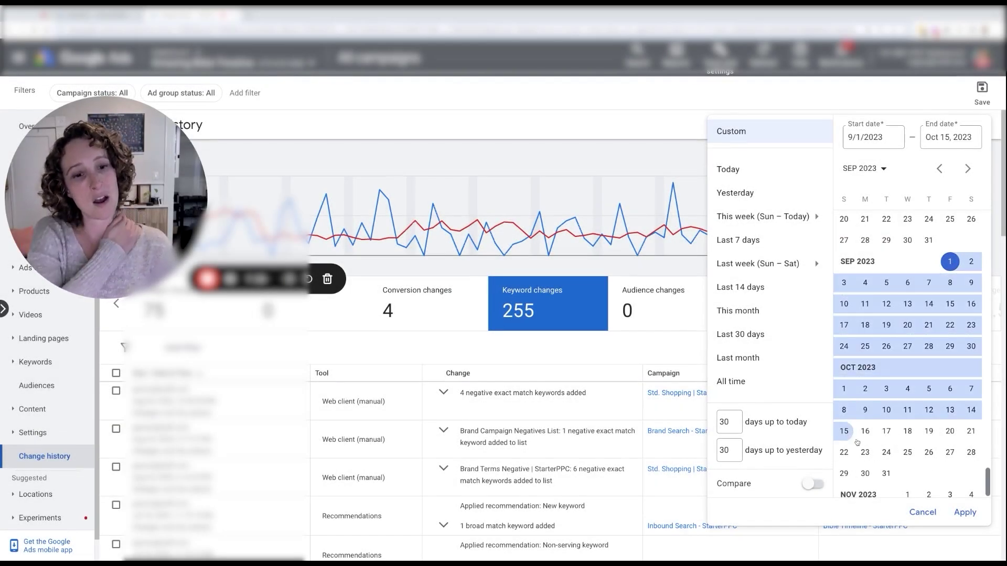
{"action": "left_click", "coordinate": [964, 511]}
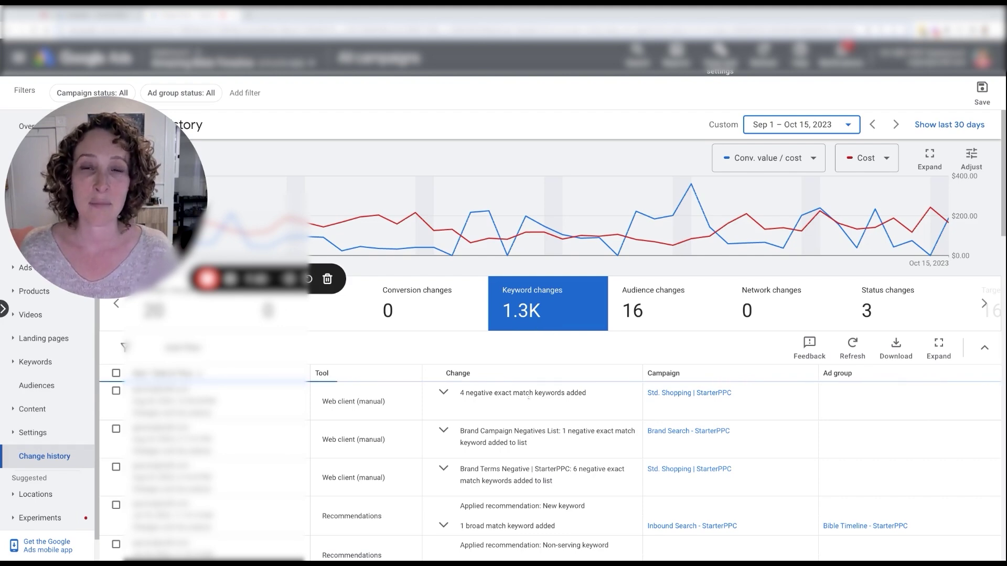
{"action": "scroll", "coordinate": [534, 390], "scroll_direction": "down", "scroll_amount": 5}
{"action": "scroll", "coordinate": [534, 390], "scroll_direction": "down", "scroll_amount": 2}
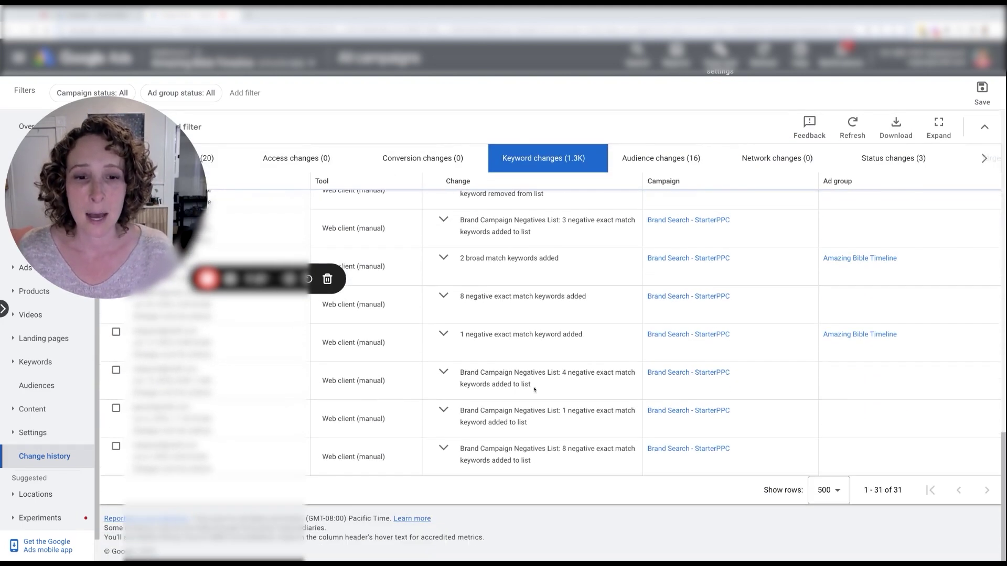
{"action": "scroll", "coordinate": [557, 302], "scroll_direction": "up", "scroll_amount": 5}
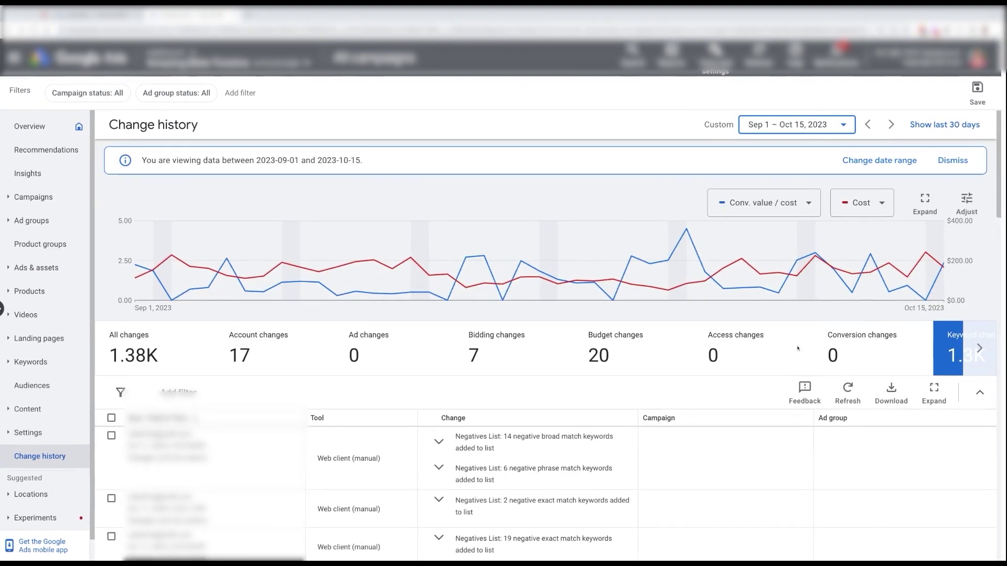
Bring the Keyword changes tile into view and group the change chart by month.
{"action": "left_click", "coordinate": [983, 348]}
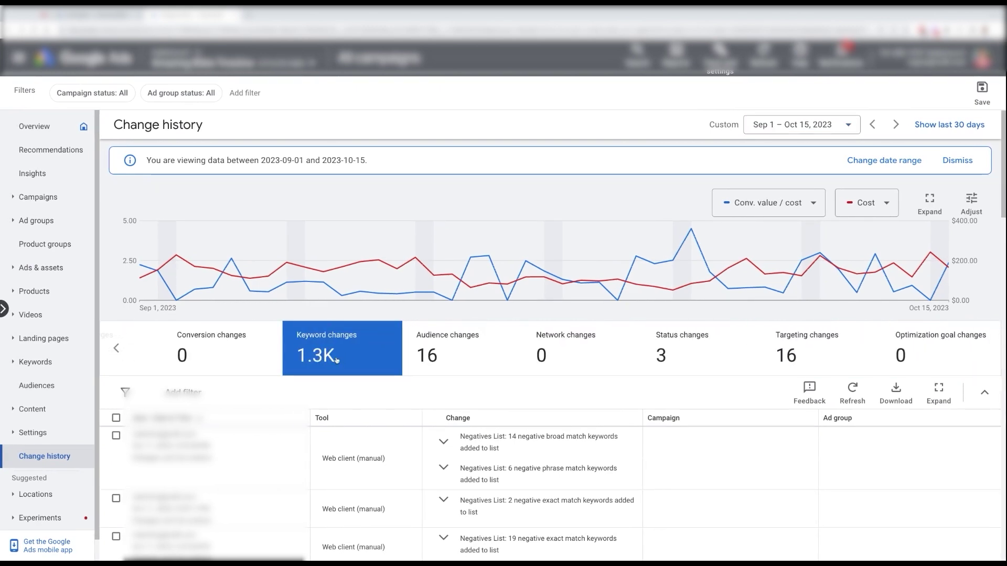
{"action": "scroll", "coordinate": [389, 446], "scroll_direction": "down", "scroll_amount": 1}
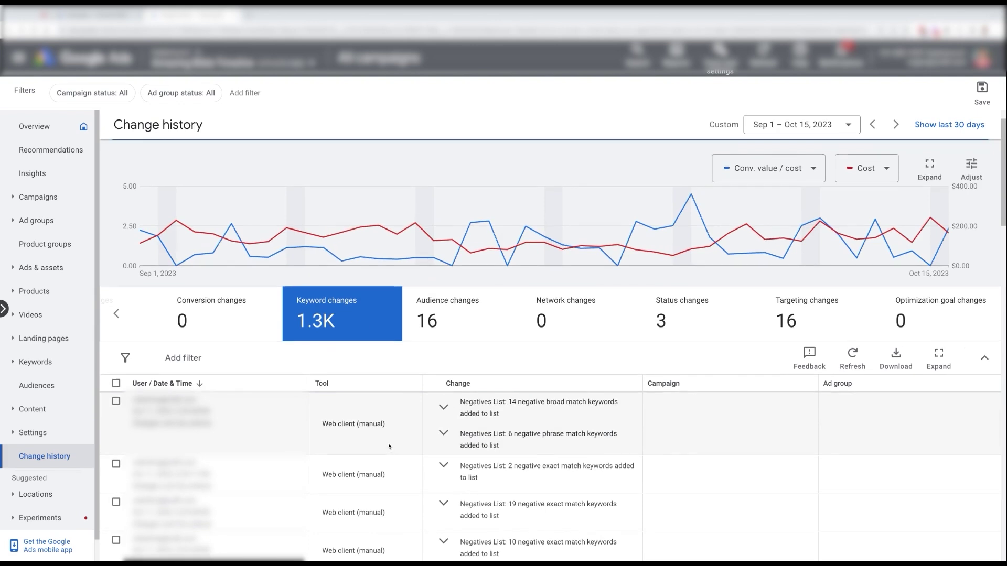
{"action": "left_click", "coordinate": [970, 178]}
{"action": "left_click", "coordinate": [959, 230]}
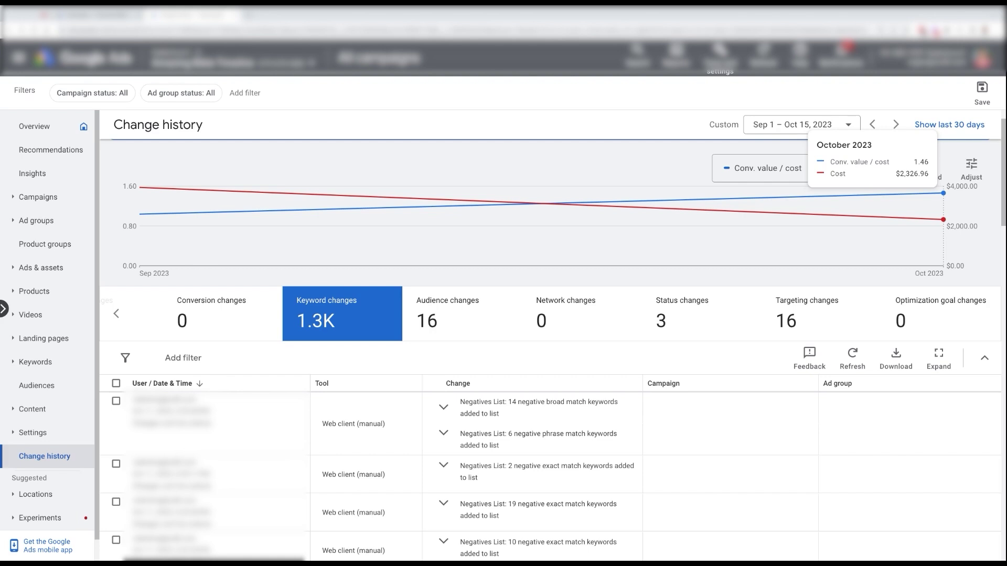
{"action": "scroll", "coordinate": [500, 448], "scroll_direction": "down", "scroll_amount": 8}
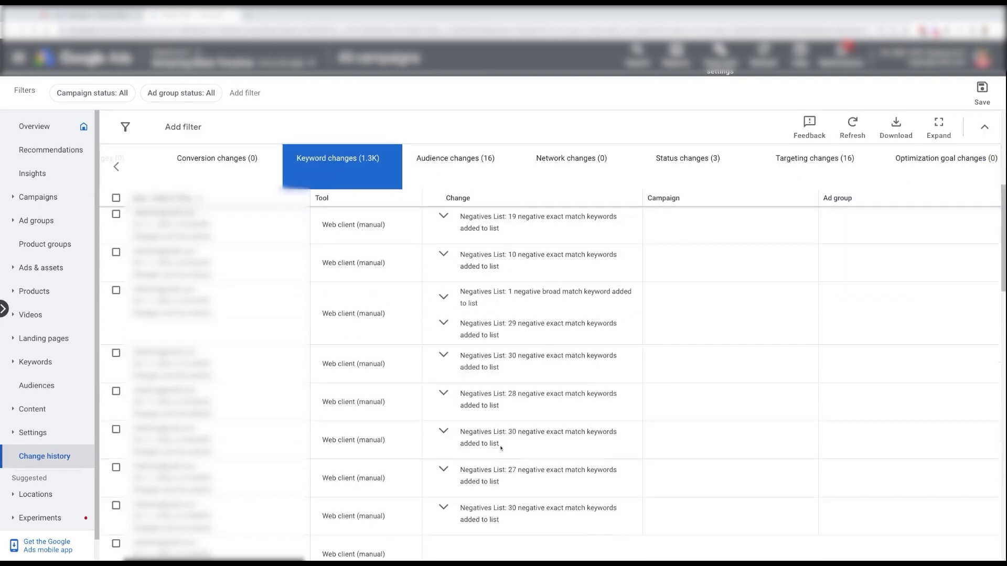
{"action": "scroll", "coordinate": [501, 448], "scroll_direction": "down", "scroll_amount": 10}
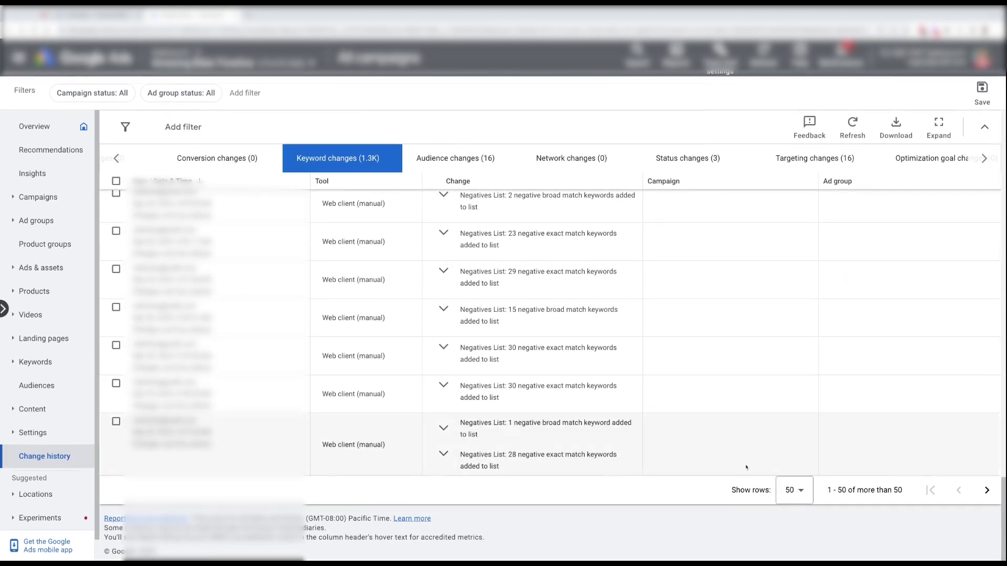
{"action": "left_click", "coordinate": [794, 490]}
{"action": "left_click", "coordinate": [796, 491]}
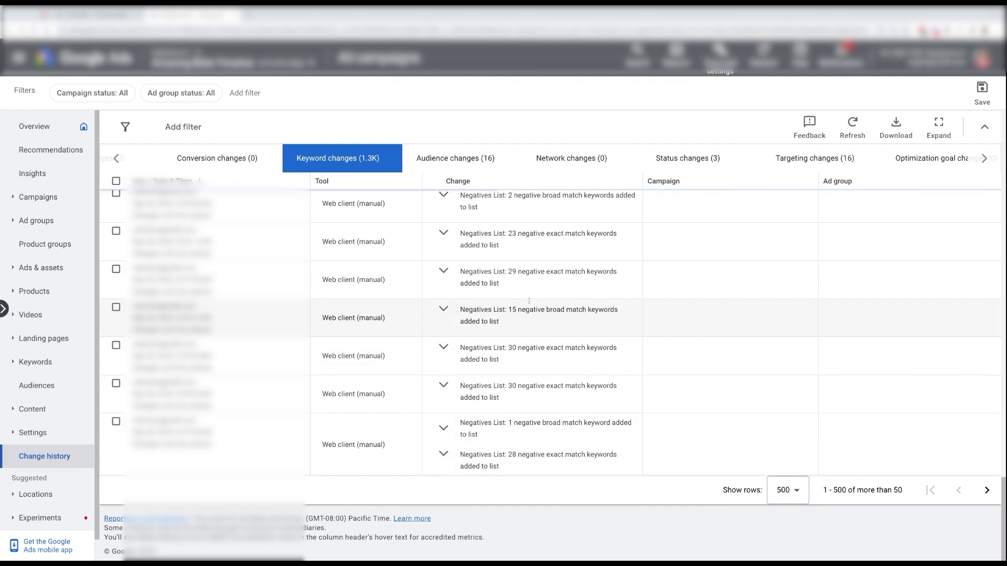
{"action": "left_click", "coordinate": [443, 312]}
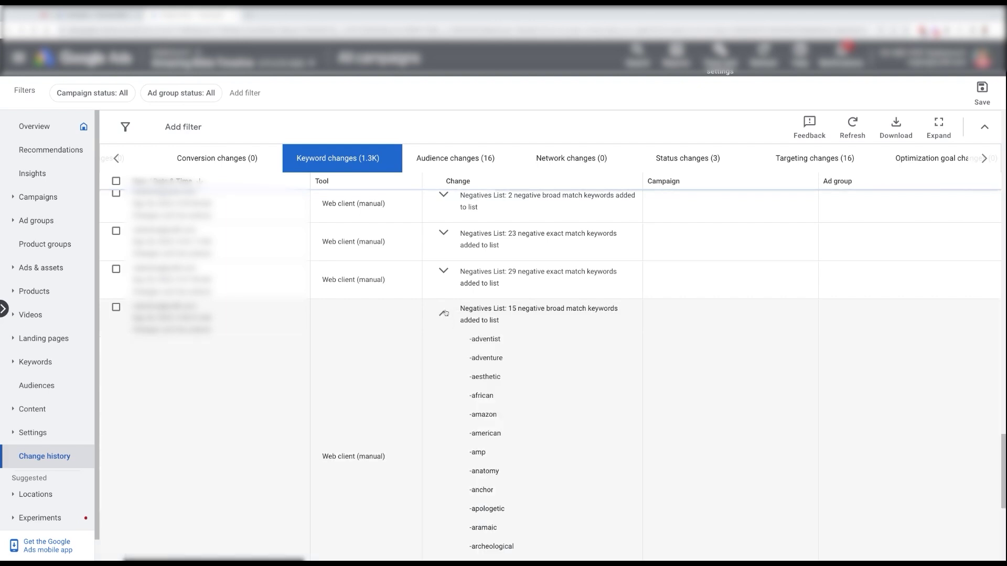
{"action": "left_click", "coordinate": [444, 313]}
{"action": "left_click", "coordinate": [444, 271]}
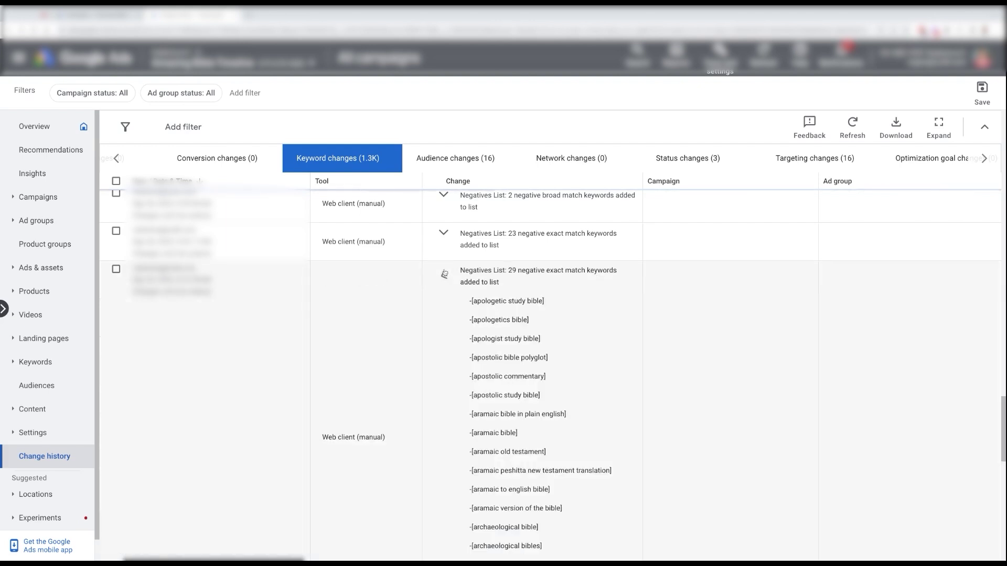
{"action": "left_click", "coordinate": [443, 275]}
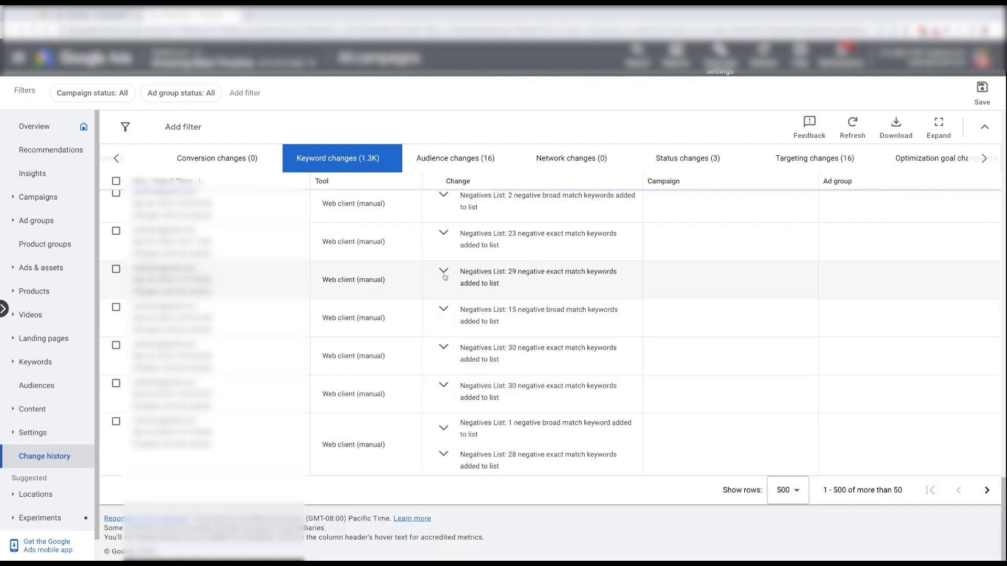
{"action": "left_click", "coordinate": [443, 275]}
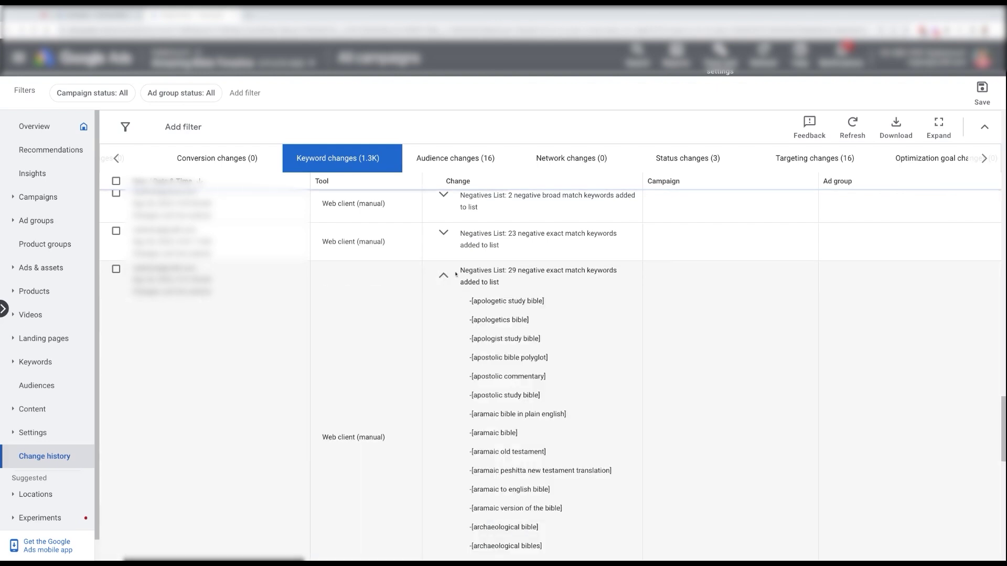
{"action": "left_click", "coordinate": [444, 276]}
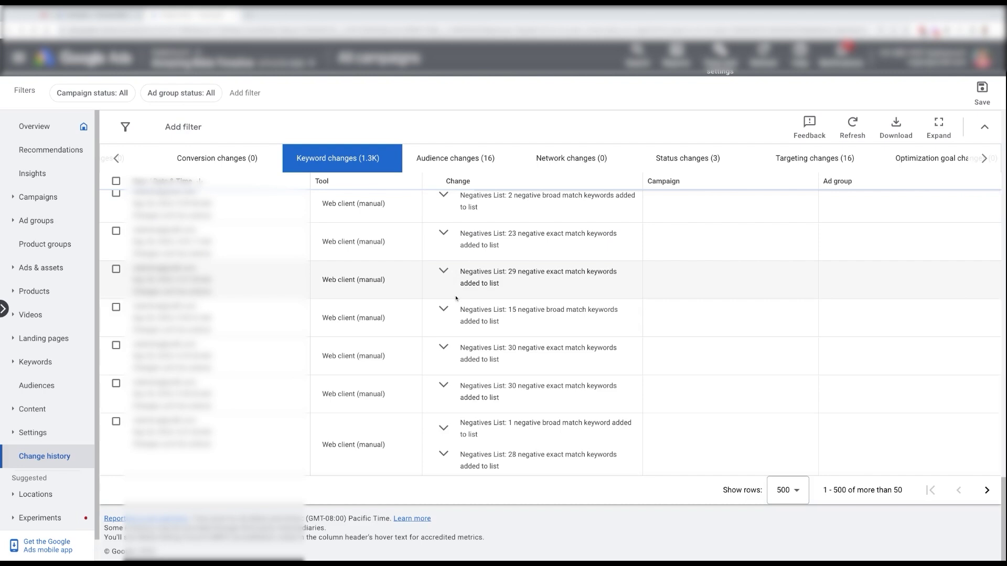
{"action": "scroll", "coordinate": [451, 291], "scroll_direction": "up", "scroll_amount": 1}
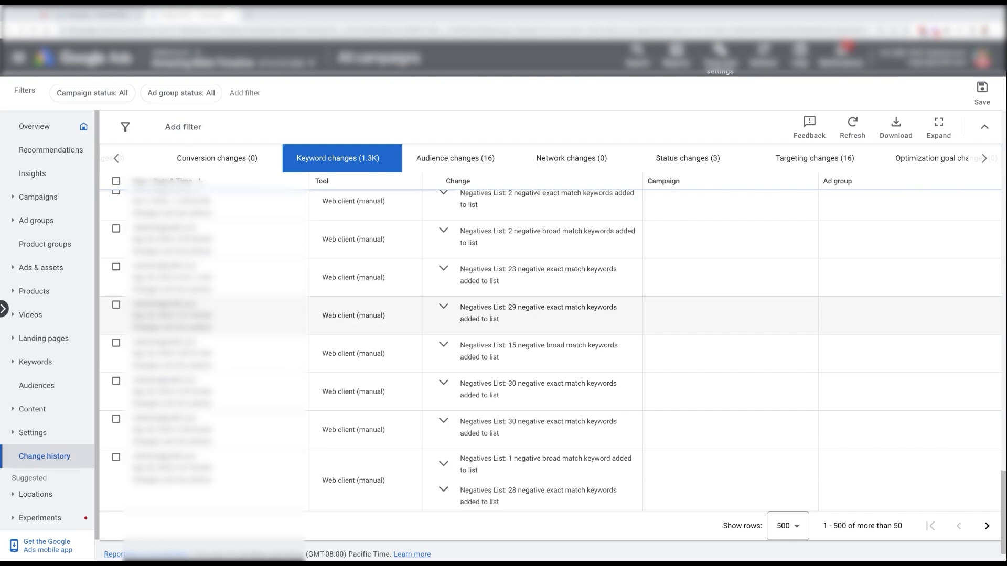
{"action": "scroll", "coordinate": [551, 367], "scroll_direction": "up", "scroll_amount": 5}
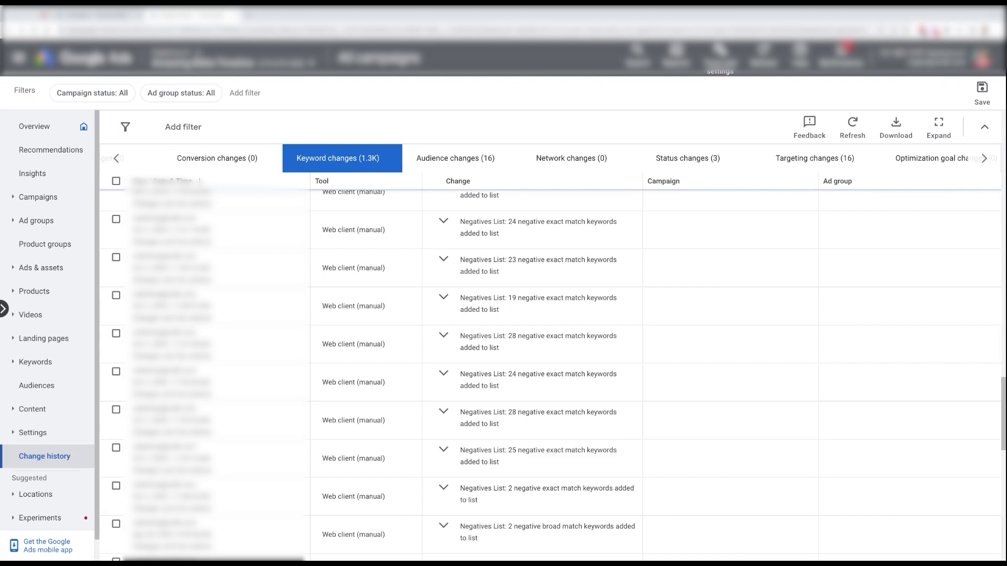
{"action": "scroll", "coordinate": [693, 357], "scroll_direction": "up", "scroll_amount": 1}
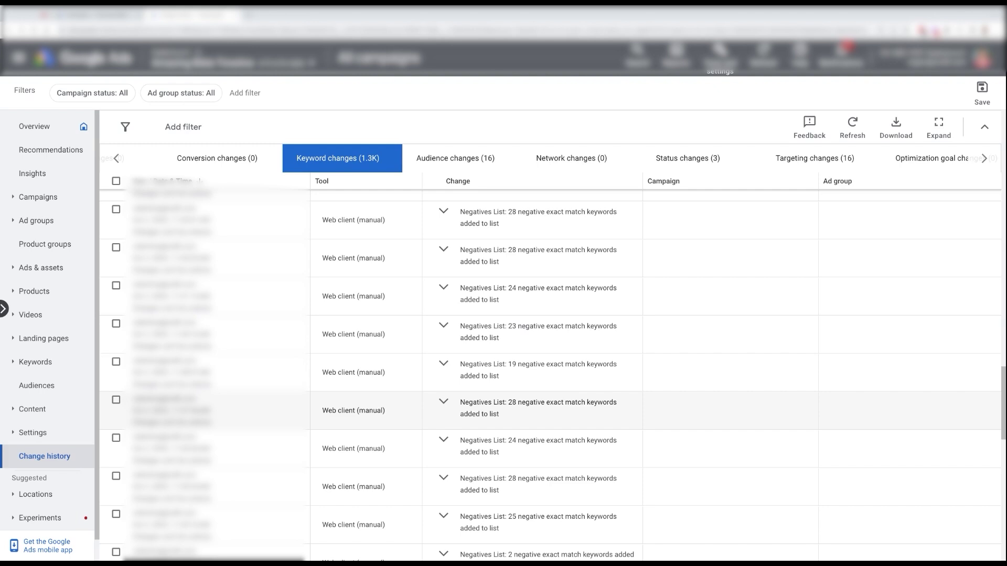
{"action": "scroll", "coordinate": [739, 281], "scroll_direction": "up", "scroll_amount": 5}
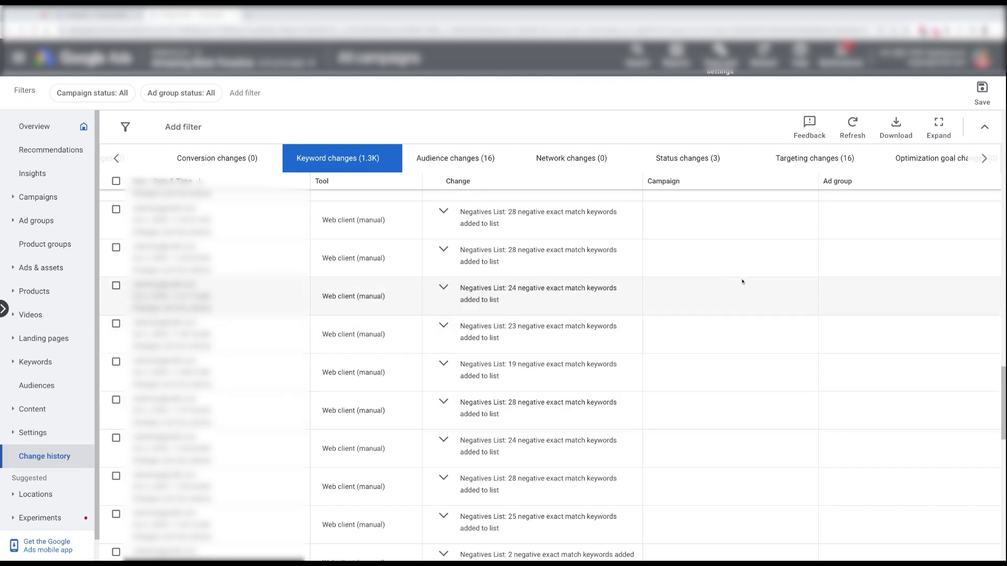
{"action": "scroll", "coordinate": [742, 282], "scroll_direction": "up", "scroll_amount": 5}
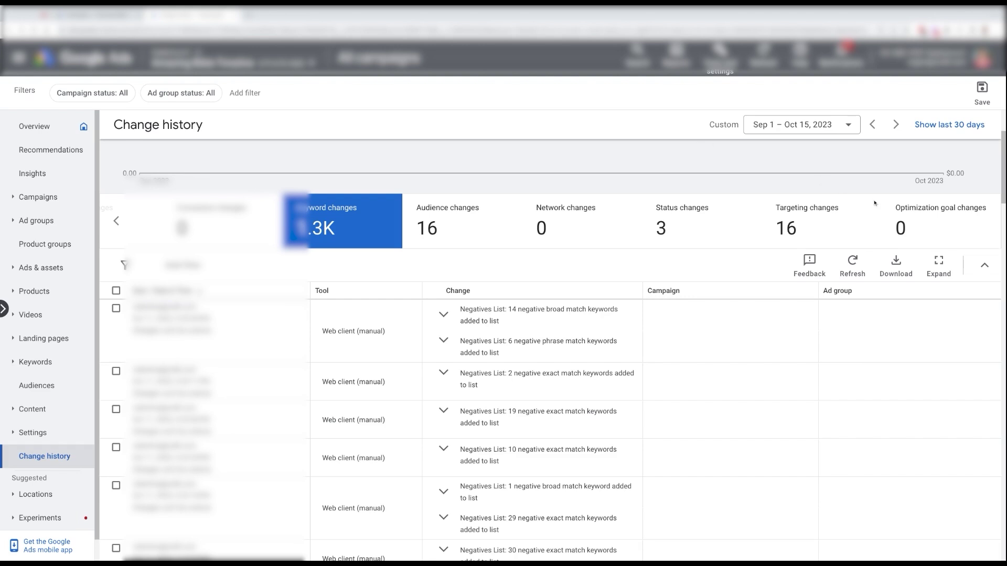
{"action": "scroll", "coordinate": [767, 429], "scroll_direction": "down", "scroll_amount": 20}
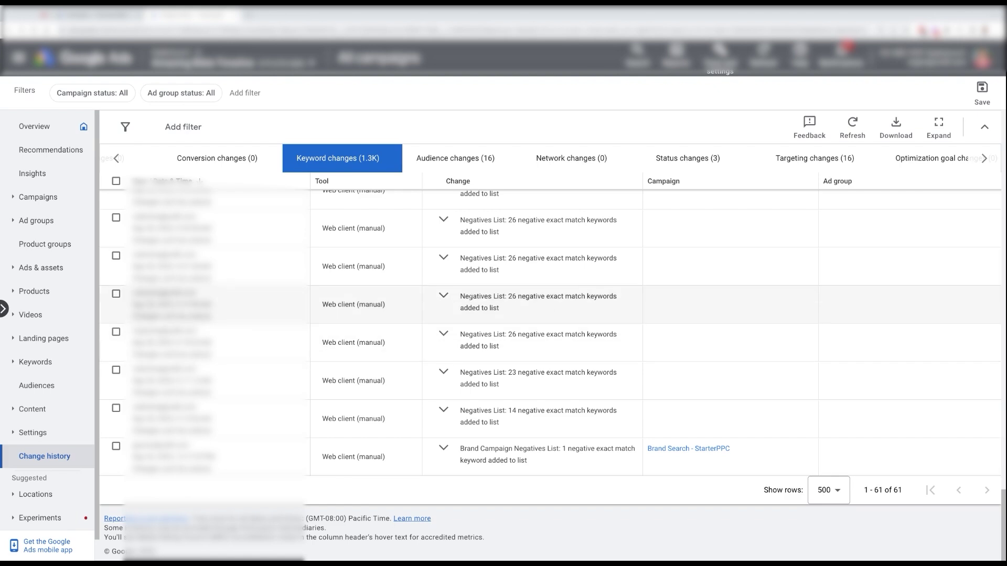
{"action": "left_click", "coordinate": [443, 297]}
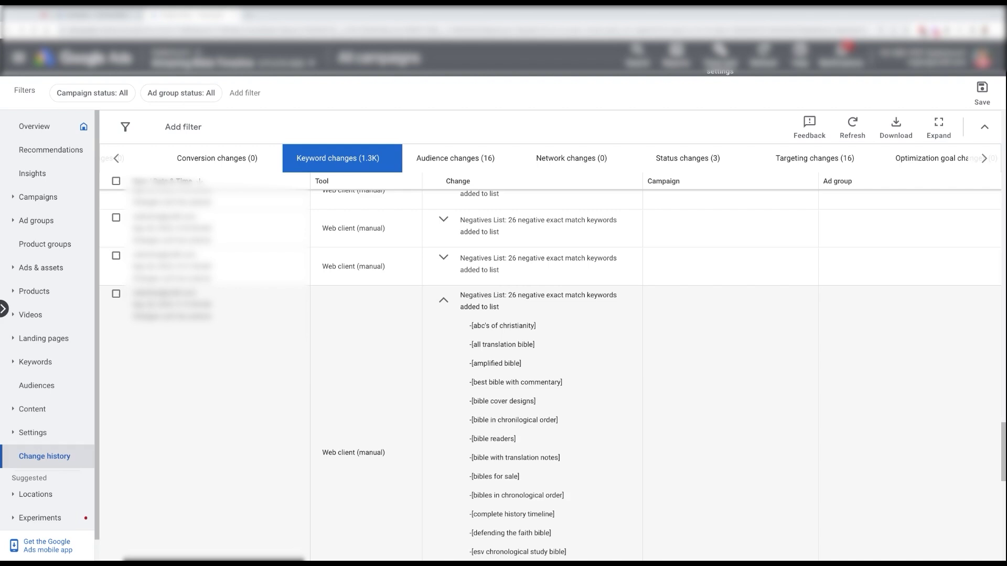
{"action": "left_click", "coordinate": [443, 297]}
{"action": "left_click", "coordinate": [443, 259]}
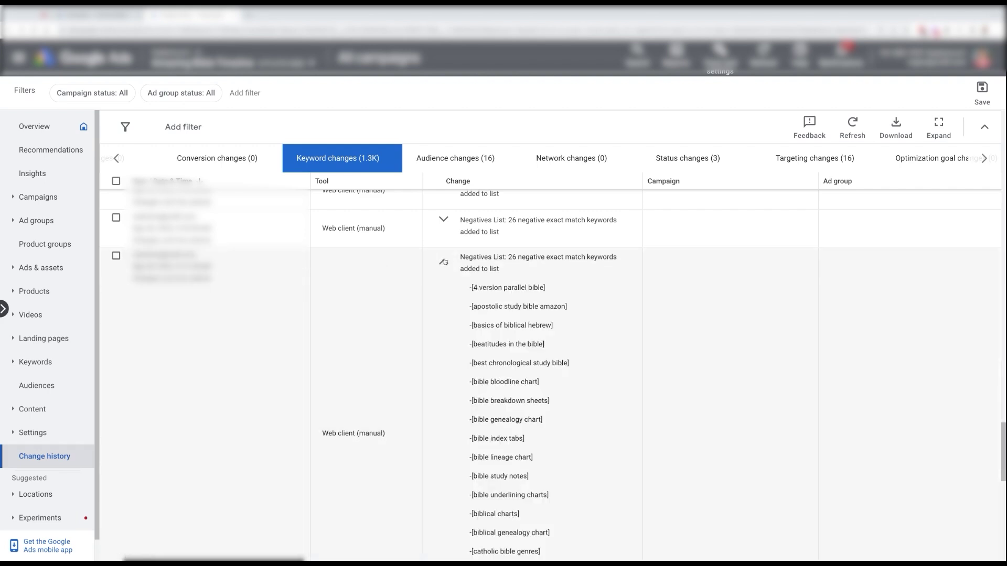
{"action": "left_click", "coordinate": [443, 261]}
{"action": "left_click", "coordinate": [447, 227]}
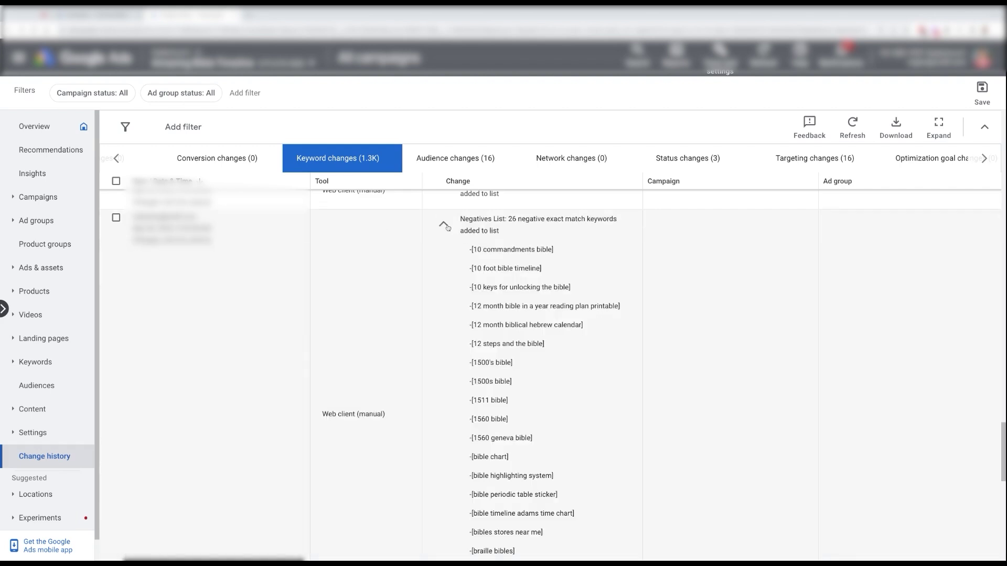
{"action": "left_click", "coordinate": [447, 226]}
{"action": "scroll", "coordinate": [445, 241], "scroll_direction": "up", "scroll_amount": 1}
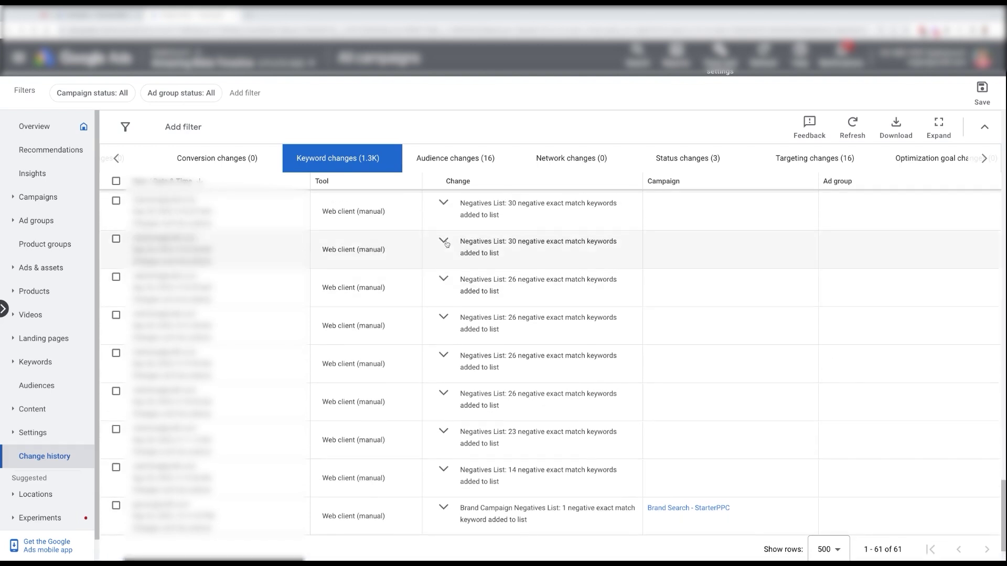
{"action": "left_click", "coordinate": [445, 243]}
{"action": "left_click", "coordinate": [445, 244]}
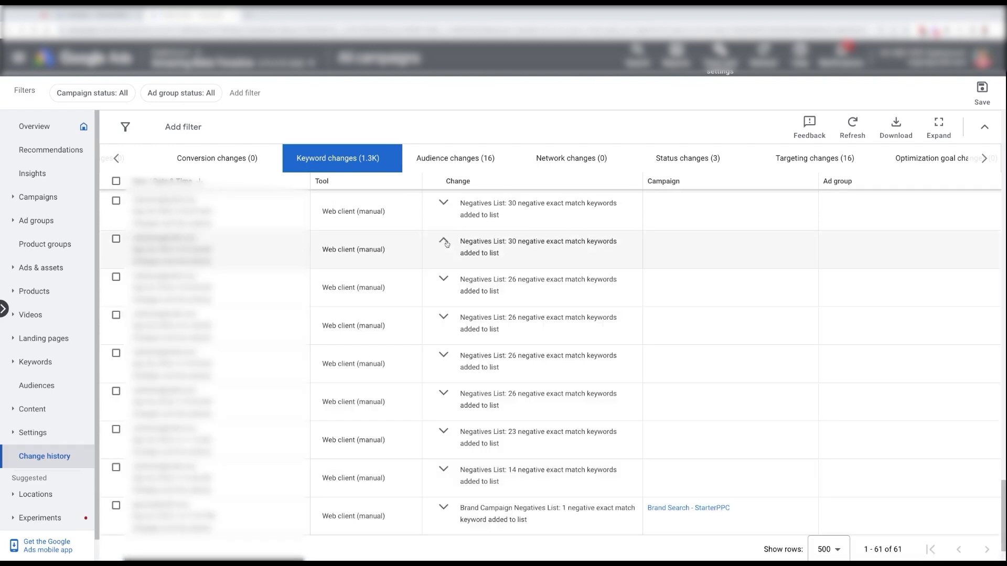
{"action": "left_click", "coordinate": [445, 207]}
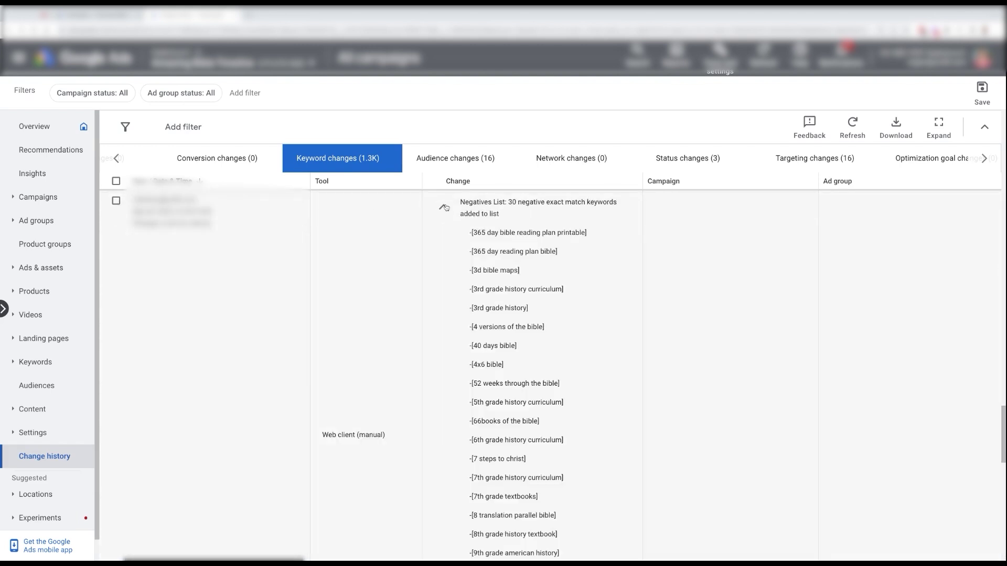
{"action": "left_click", "coordinate": [445, 207]}
{"action": "scroll", "coordinate": [445, 252], "scroll_direction": "up", "scroll_amount": 2}
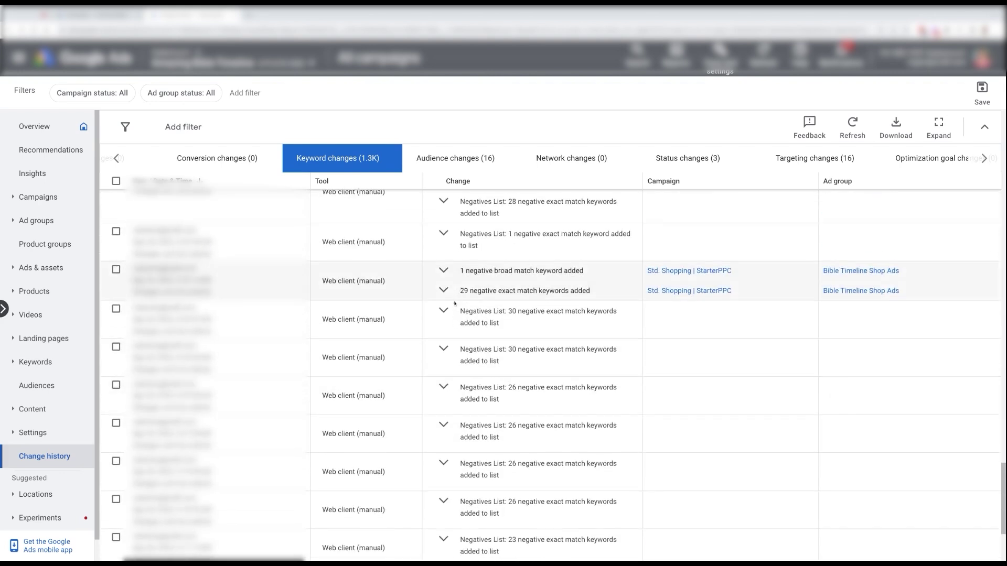
{"action": "left_click", "coordinate": [444, 291]}
{"action": "left_click", "coordinate": [444, 291]}
{"action": "left_click", "coordinate": [446, 203]}
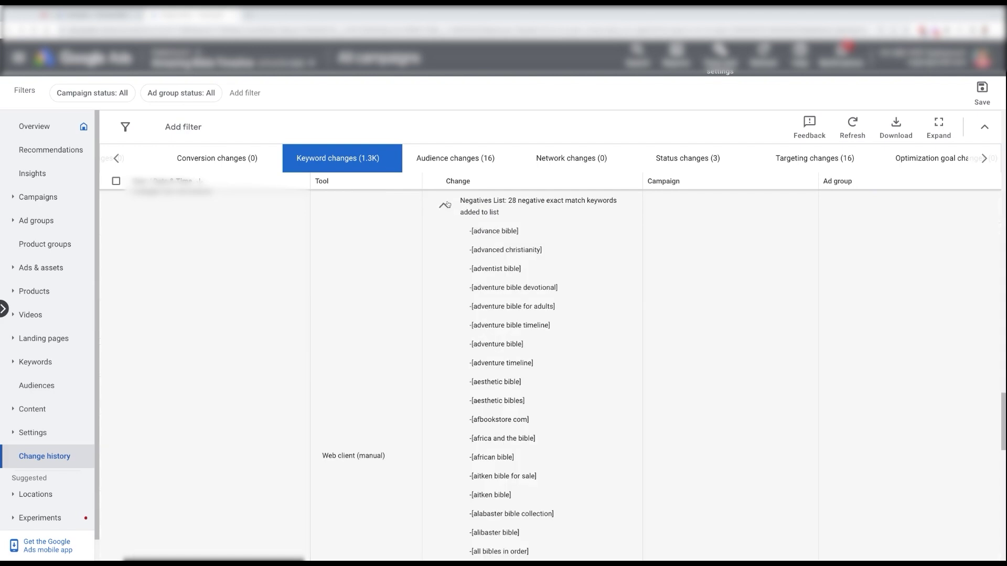
{"action": "left_click", "coordinate": [447, 204]}
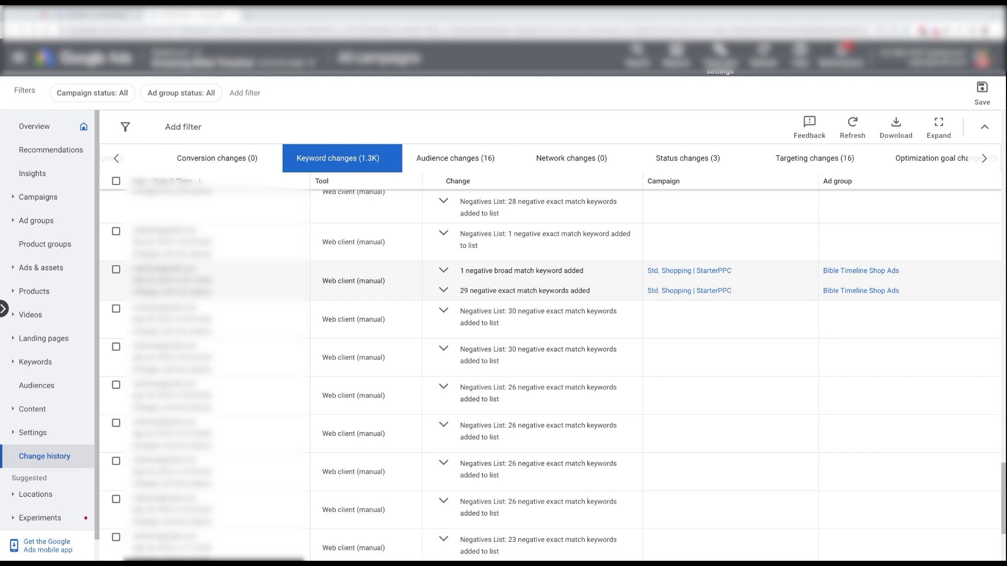
{"action": "scroll", "coordinate": [523, 258], "scroll_direction": "up", "scroll_amount": 10}
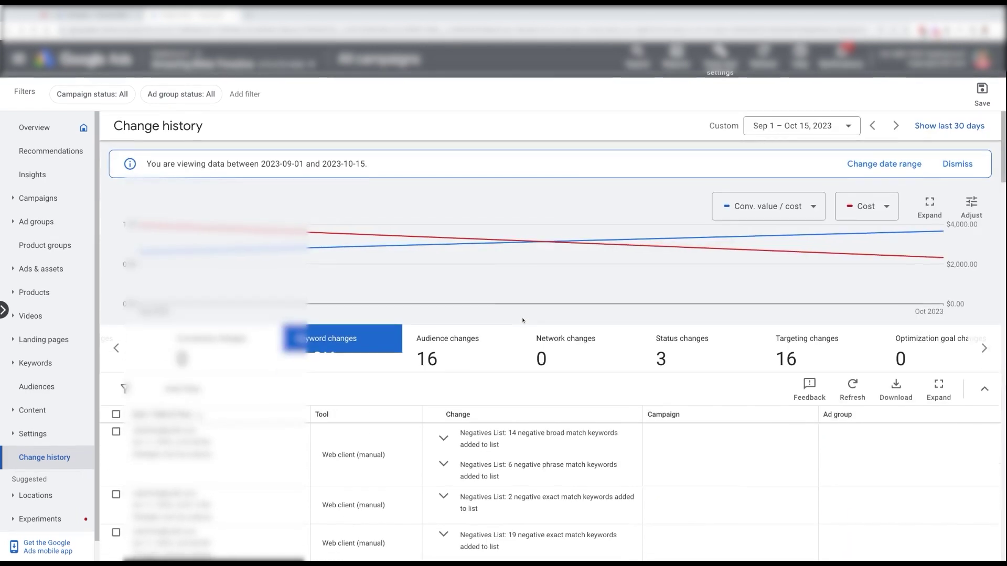